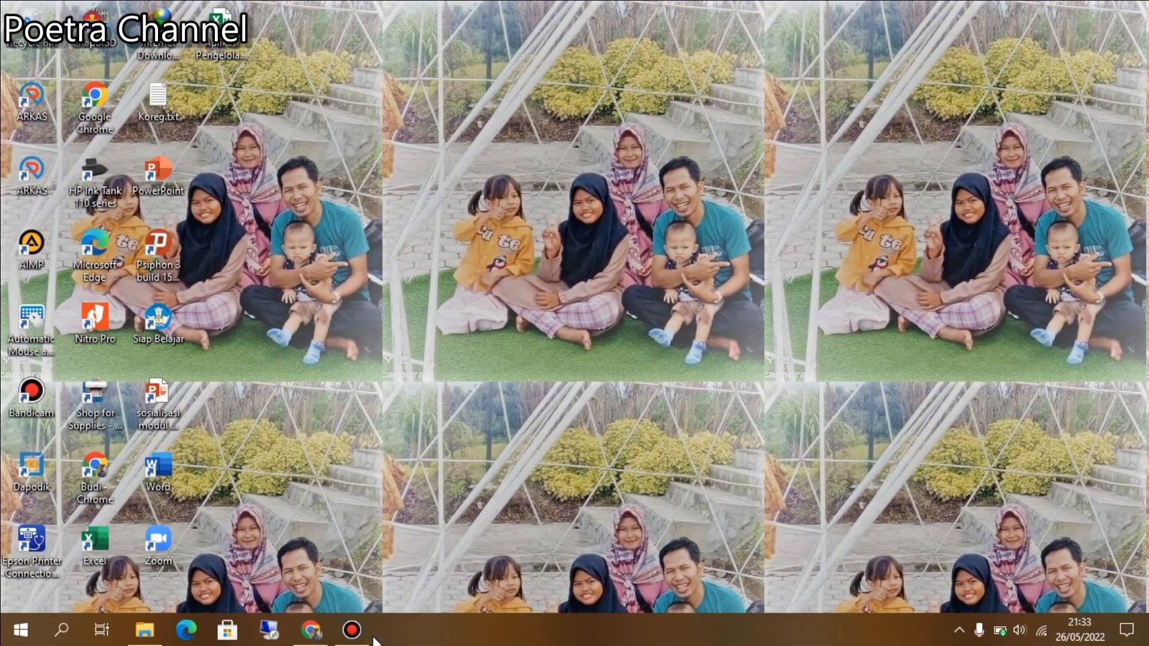
Open Aplikasi Agenda Surat Keluar-Masuk_dver.xlsm from Local Disk (D:) in Excel, then minimize Explorer.
{"action": "mouse_move", "coordinate": [362, 634]}
{"action": "left_click", "coordinate": [144, 629]}
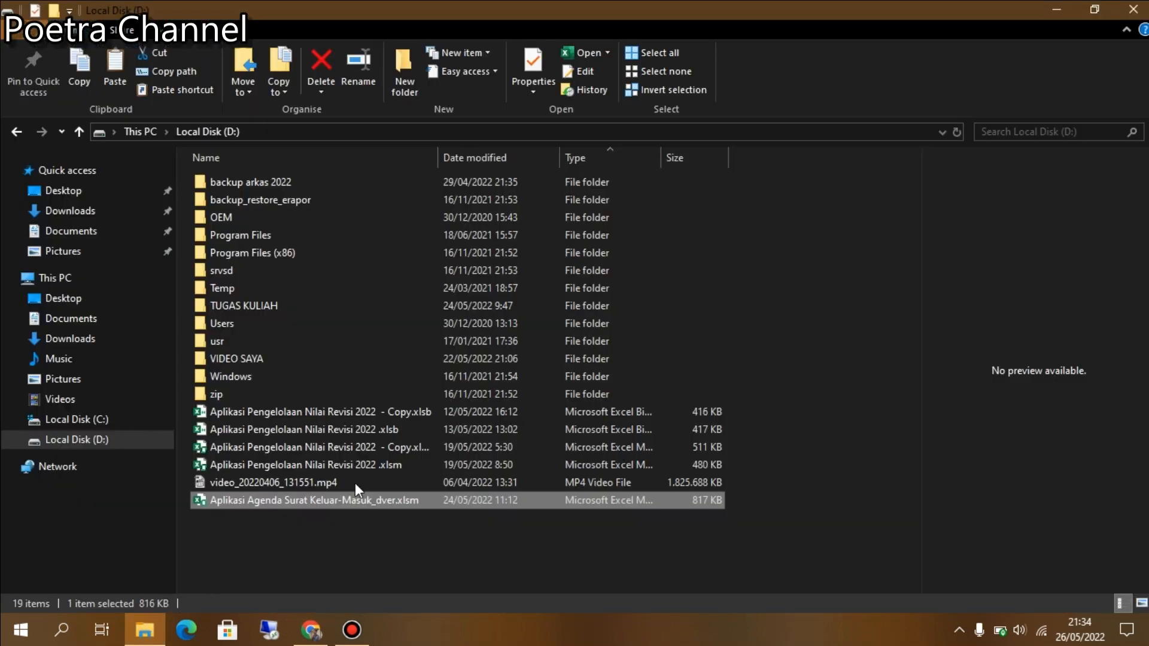
{"action": "double_click", "coordinate": [561, 500]}
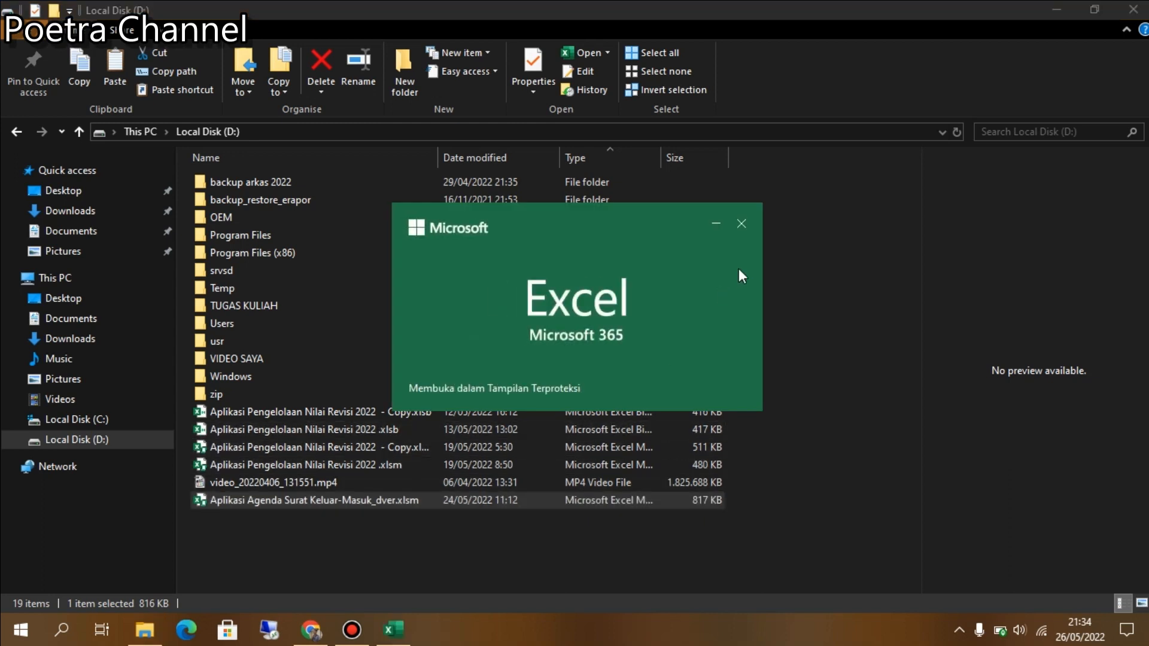
{"action": "left_click", "coordinate": [1051, 12]}
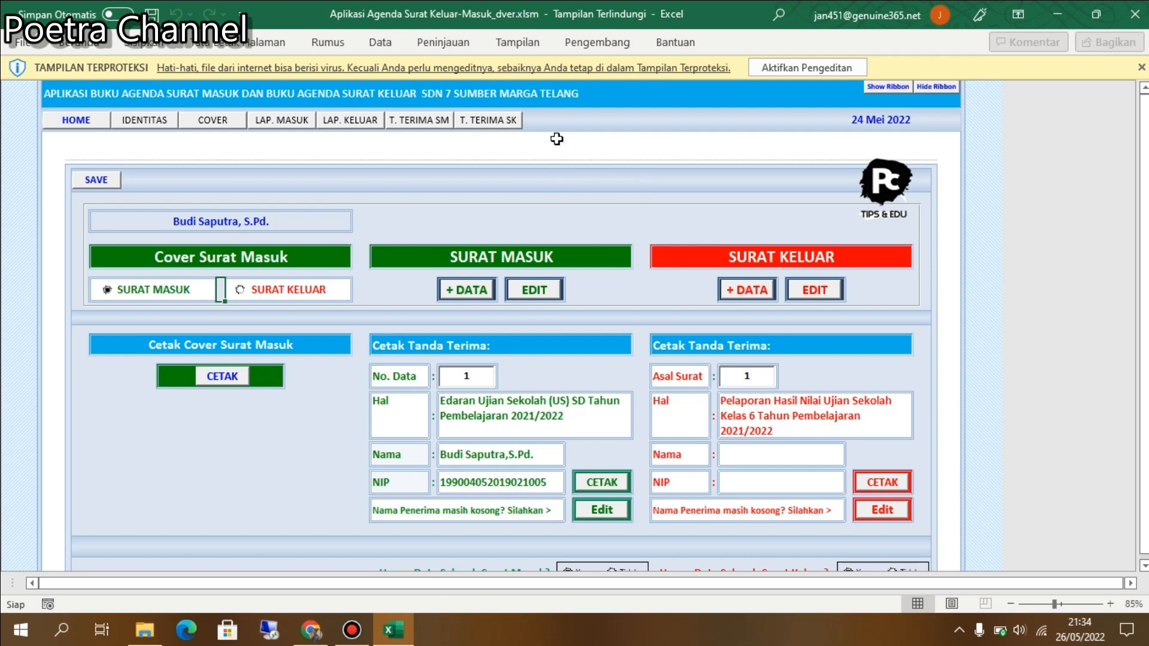
Enable editing and macros in the agenda workbook, leaving the ribbon hidden.
{"action": "left_click", "coordinate": [769, 69]}
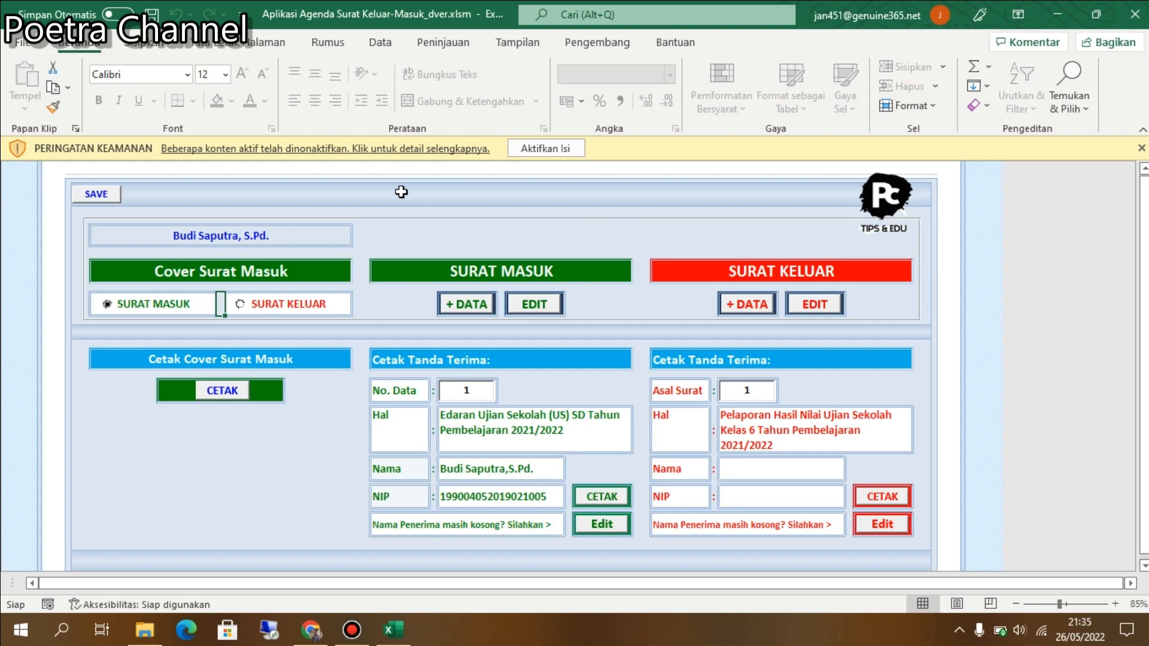
{"action": "left_click", "coordinate": [542, 147]}
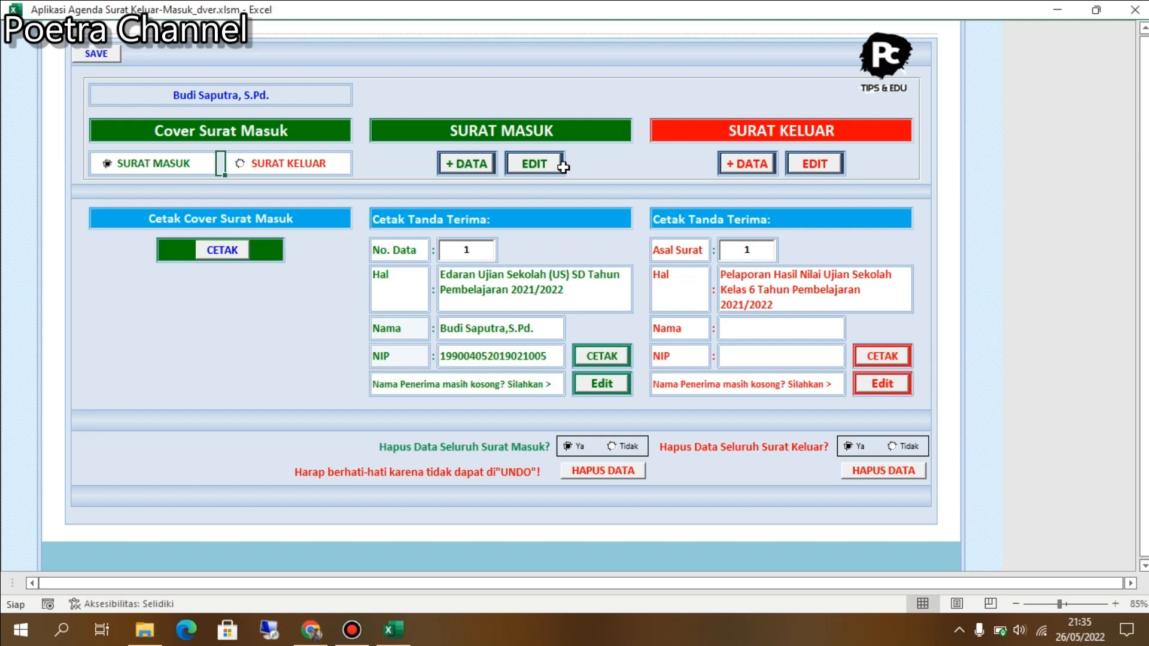
{"action": "scroll", "coordinate": [889, 162], "scroll_direction": "up", "scroll_amount": 3}
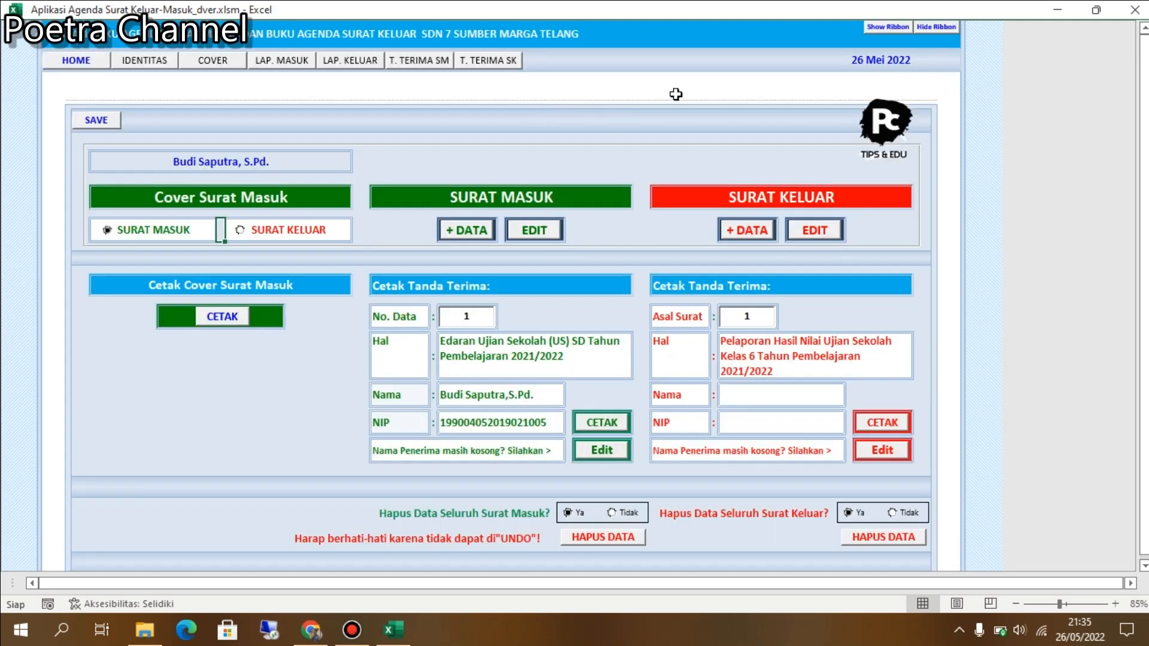
{"action": "left_click", "coordinate": [879, 27]}
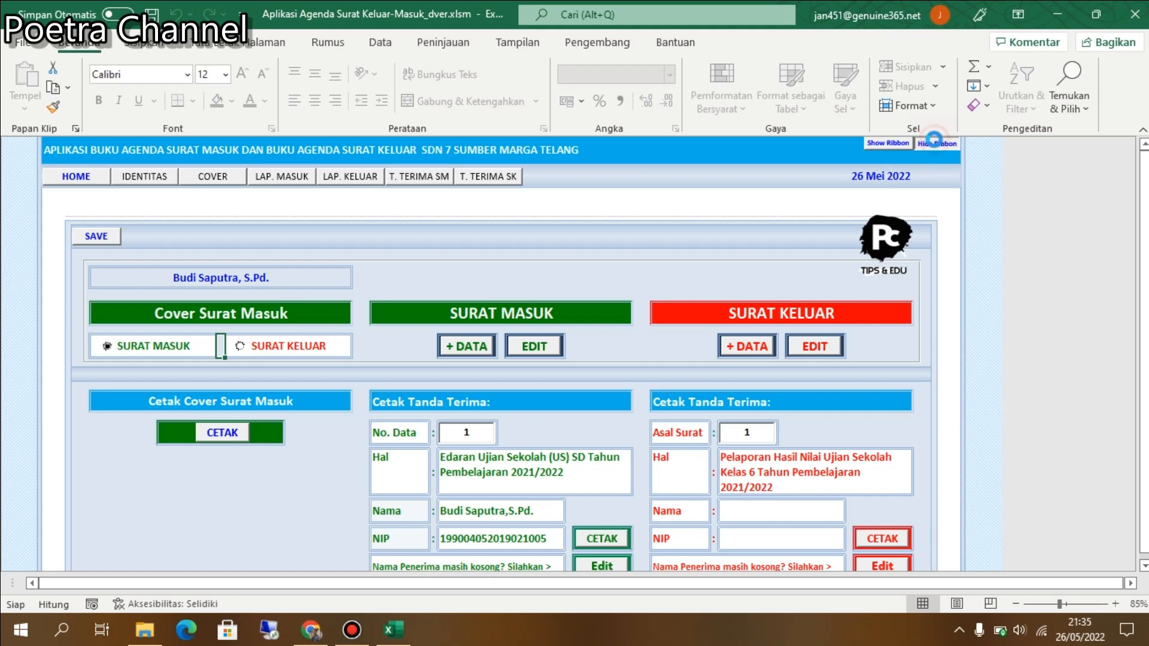
{"action": "left_click", "coordinate": [936, 144]}
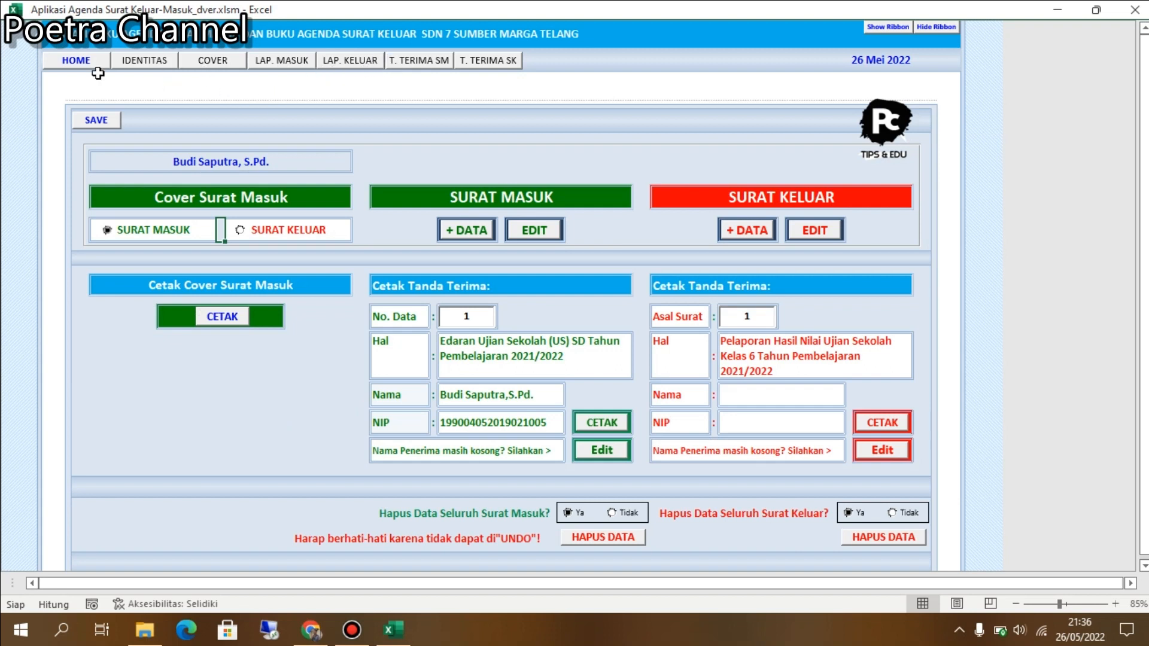
Switch to the IDENTITAS form and check the opening year stays 2022.
{"action": "left_click", "coordinate": [138, 63]}
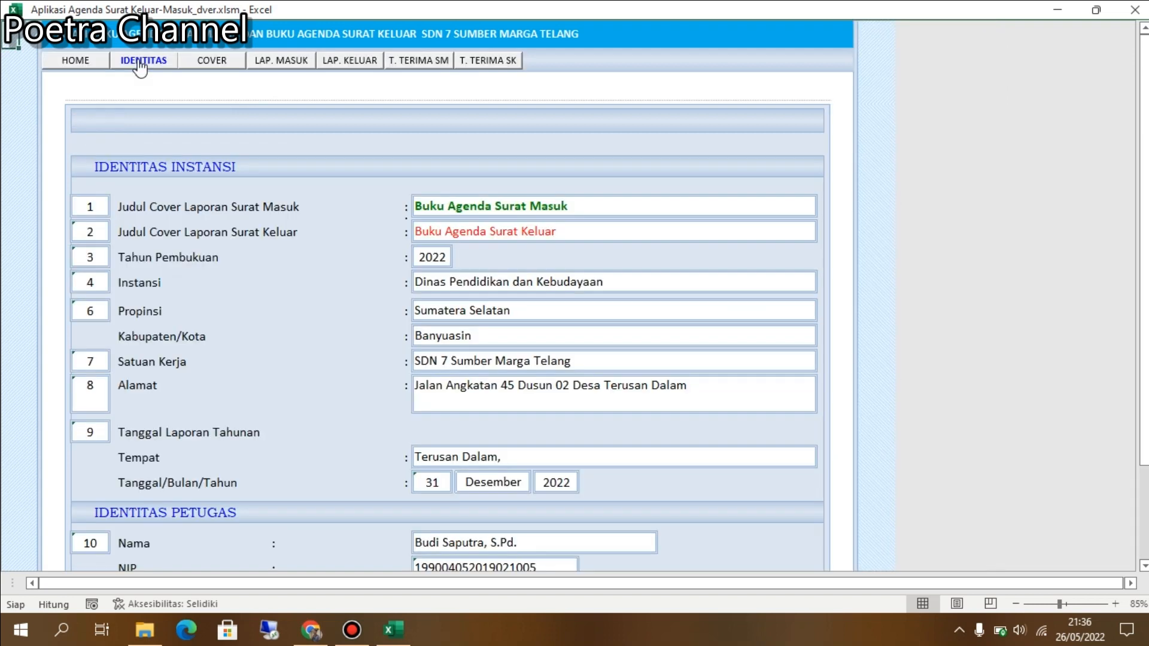
{"action": "left_click", "coordinate": [557, 224]}
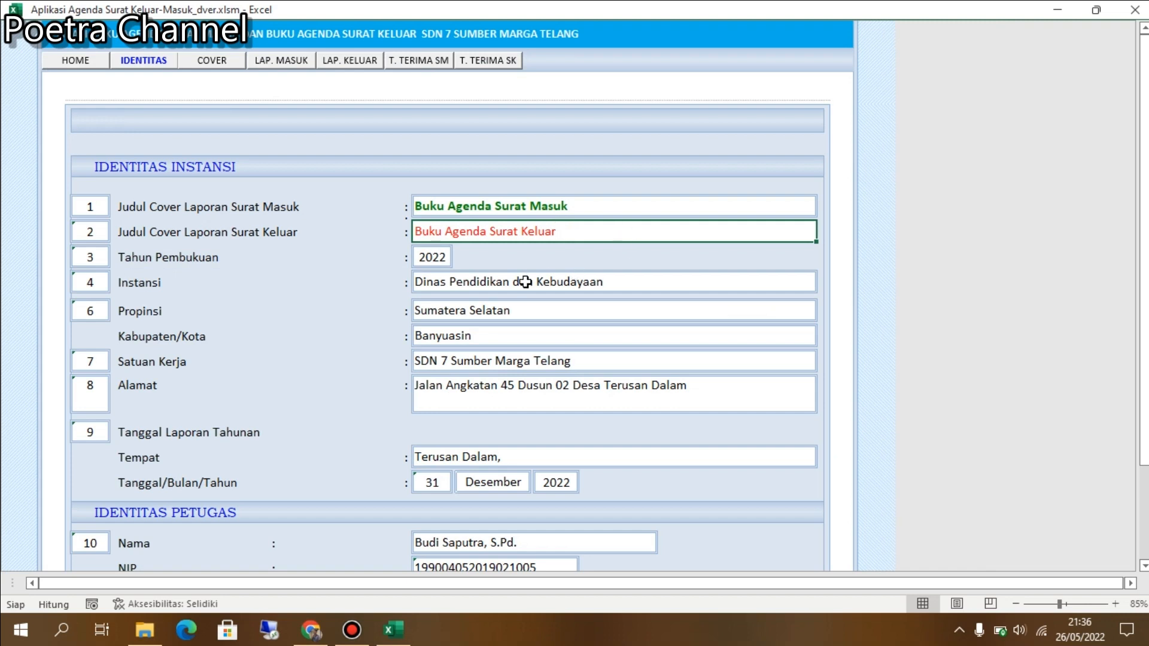
{"action": "left_click", "coordinate": [446, 258]}
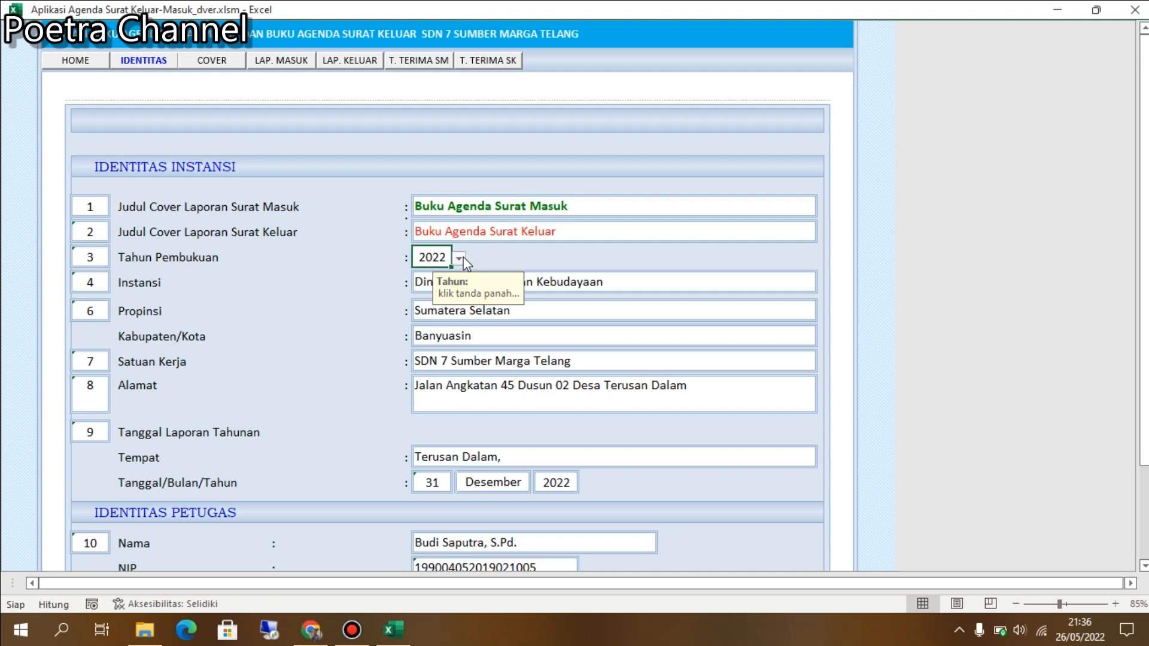
{"action": "left_click", "coordinate": [460, 258]}
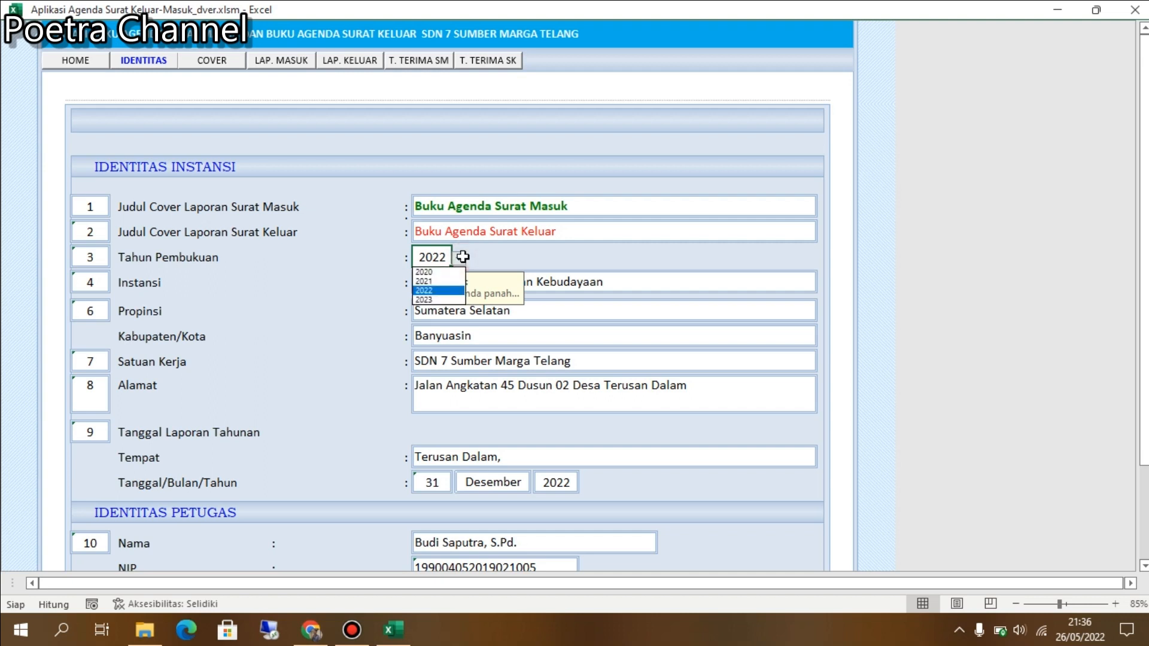
{"action": "left_click", "coordinate": [611, 275]}
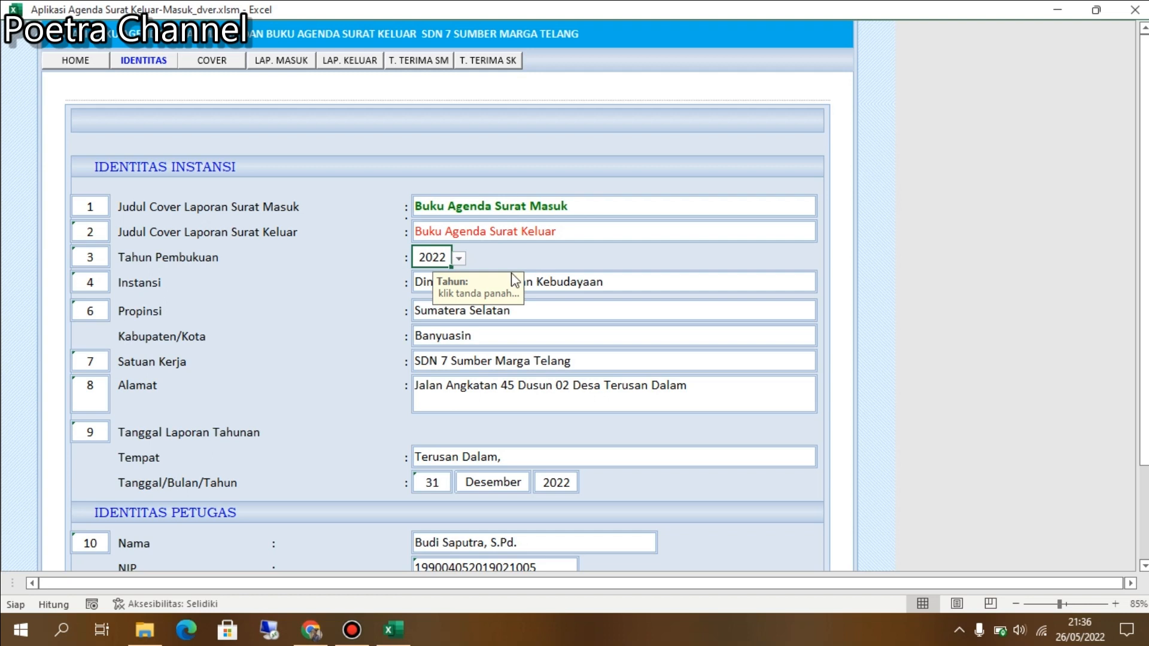
{"action": "left_click", "coordinate": [459, 259]}
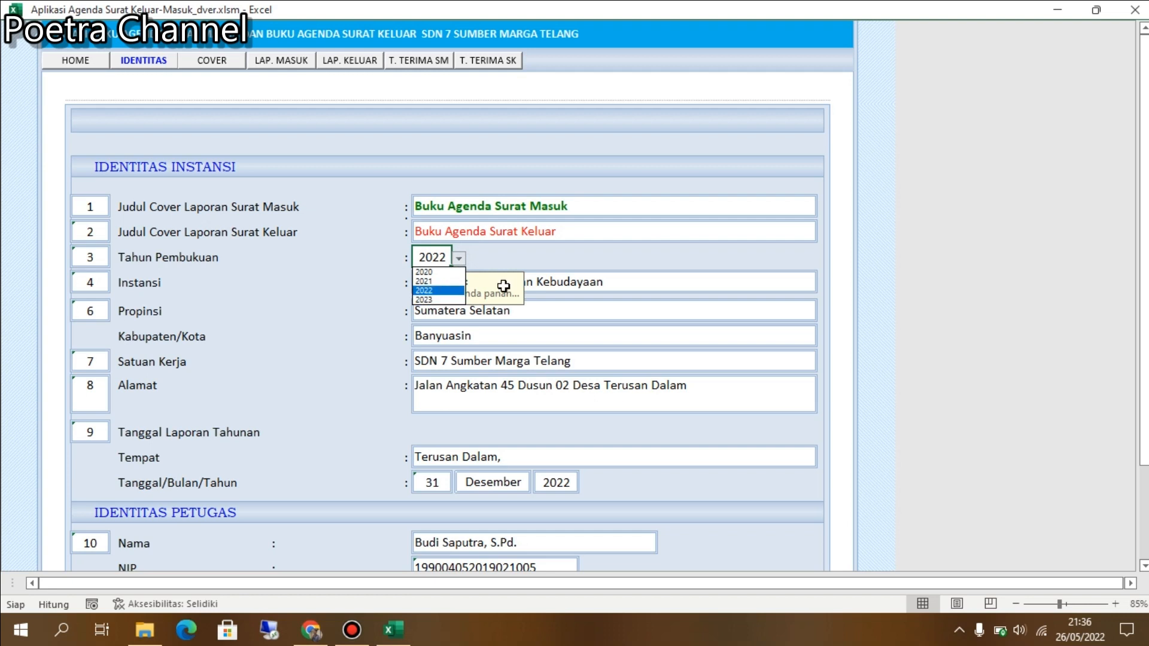
{"action": "left_click", "coordinate": [455, 291]}
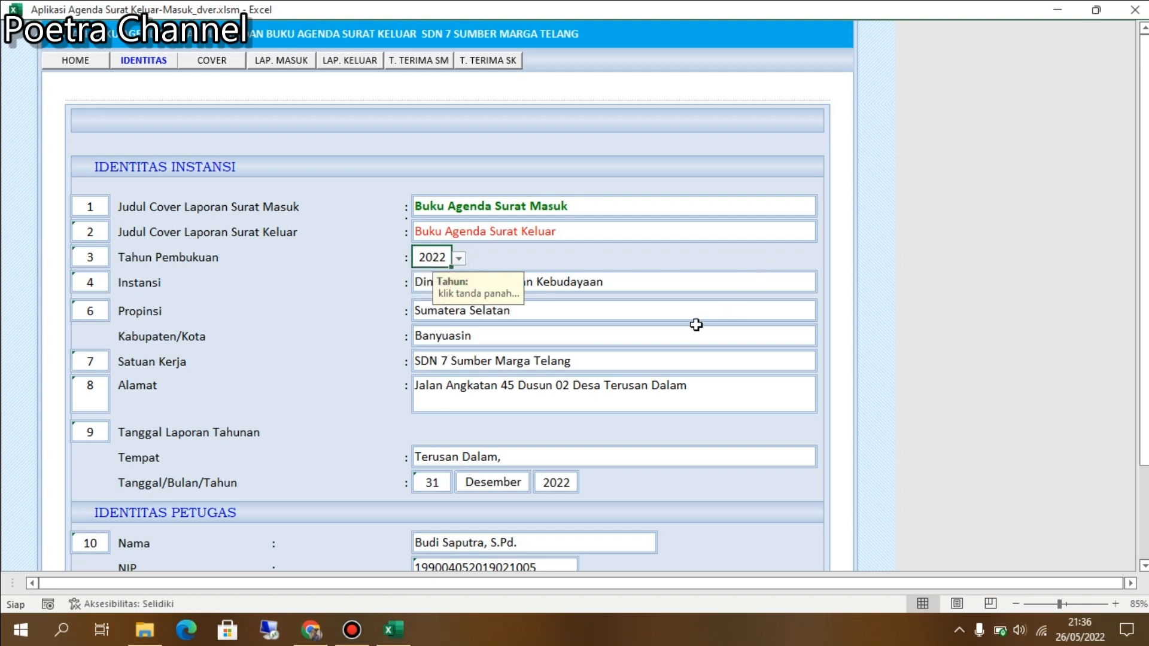
Review the officer details and the signature block further down the IDENTITAS sheet.
{"action": "scroll", "coordinate": [666, 347], "scroll_direction": "down", "scroll_amount": 1}
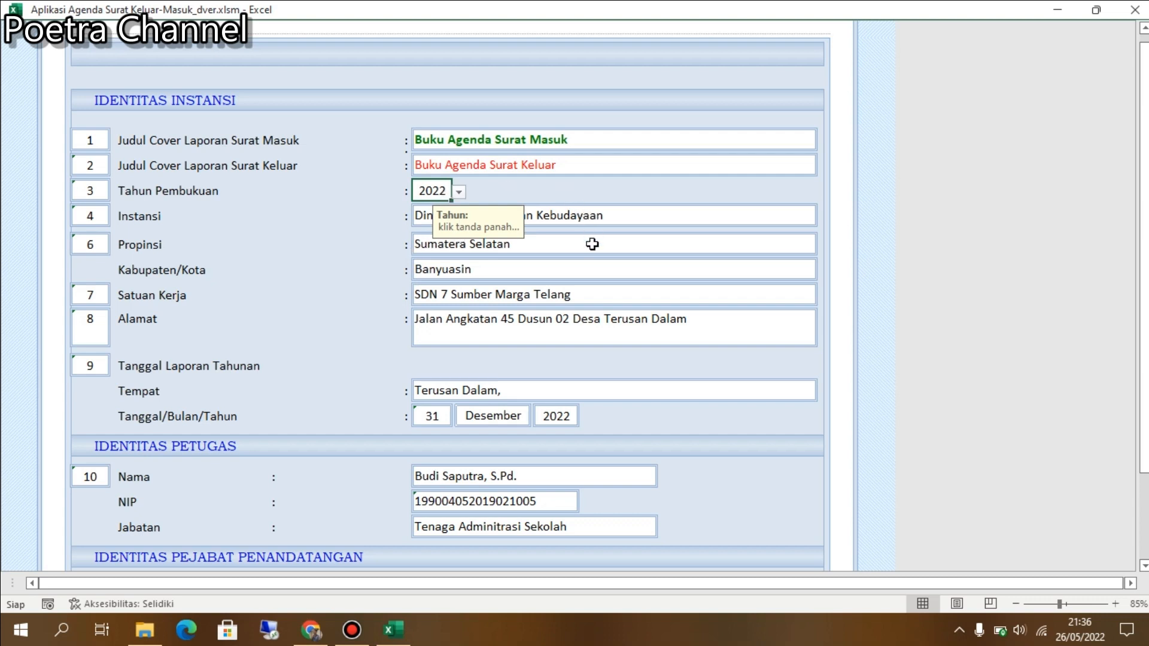
{"action": "scroll", "coordinate": [592, 305], "scroll_direction": "down", "scroll_amount": 1}
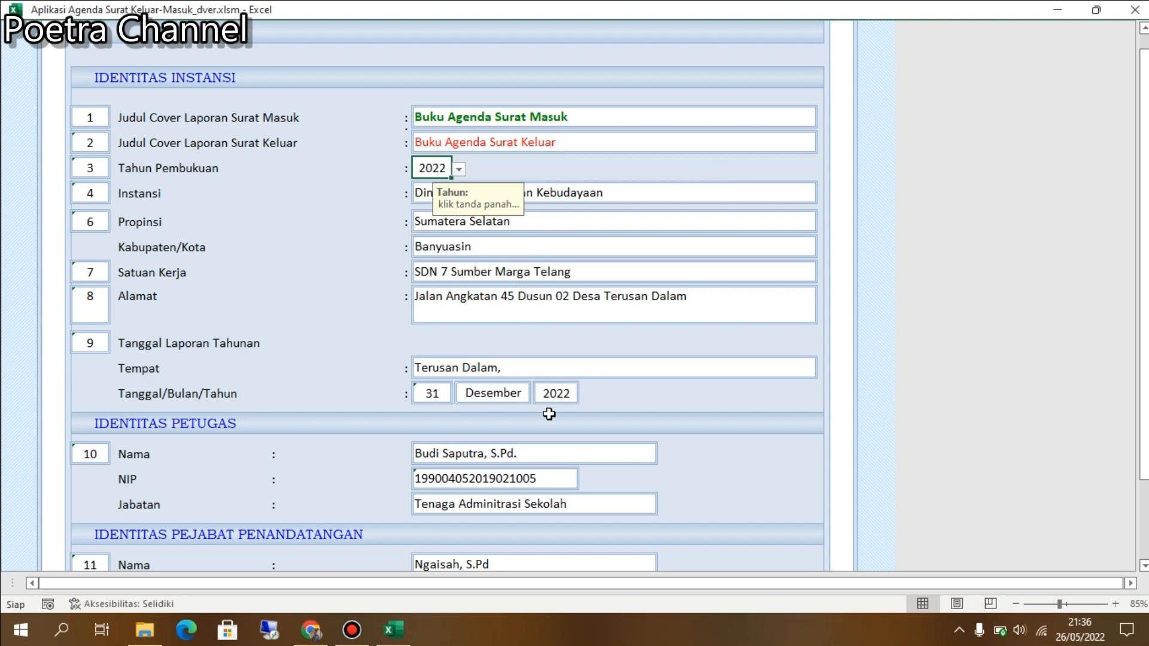
{"action": "scroll", "coordinate": [549, 414], "scroll_direction": "down", "scroll_amount": 2}
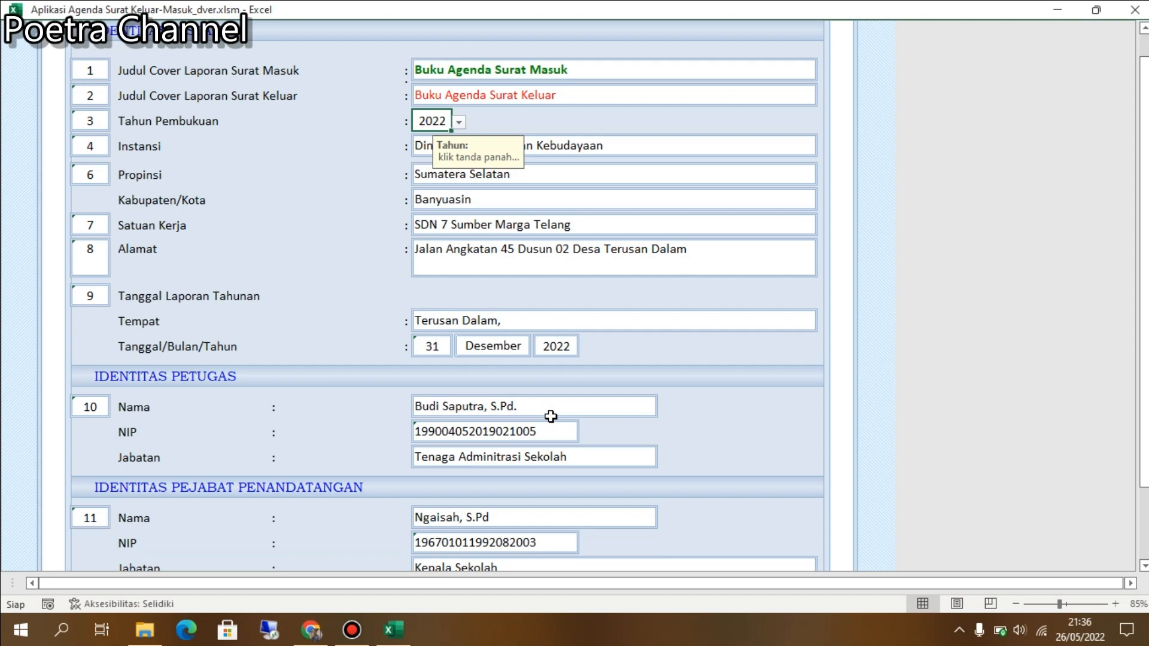
{"action": "left_click", "coordinate": [516, 406]}
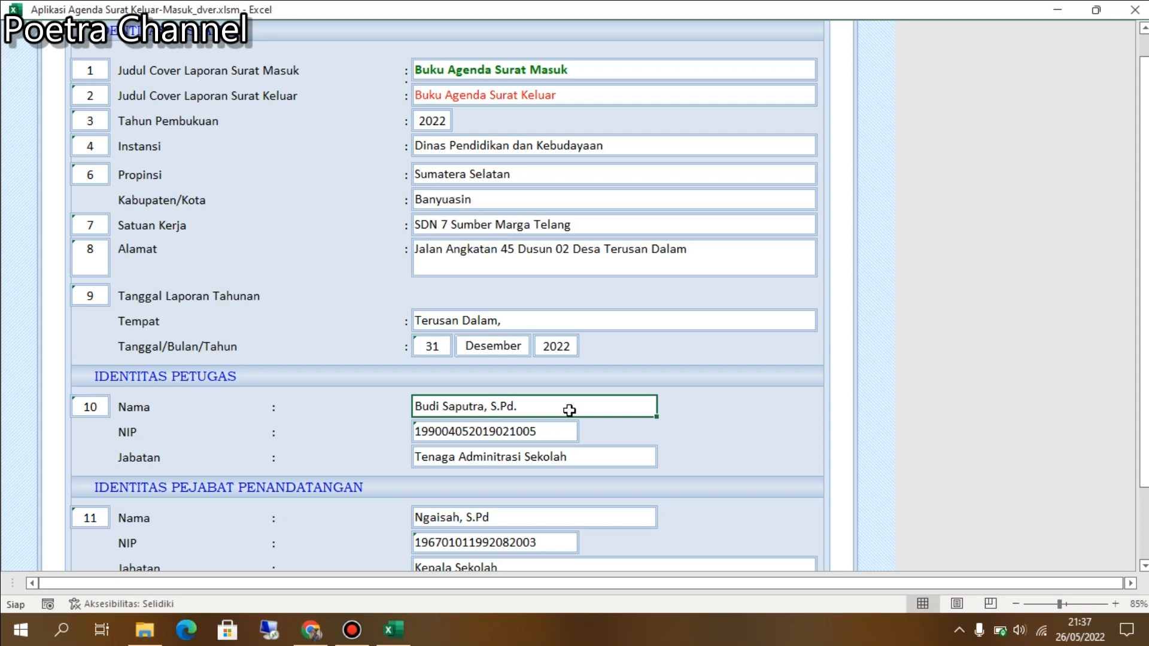
{"action": "scroll", "coordinate": [569, 410], "scroll_direction": "down", "scroll_amount": 2}
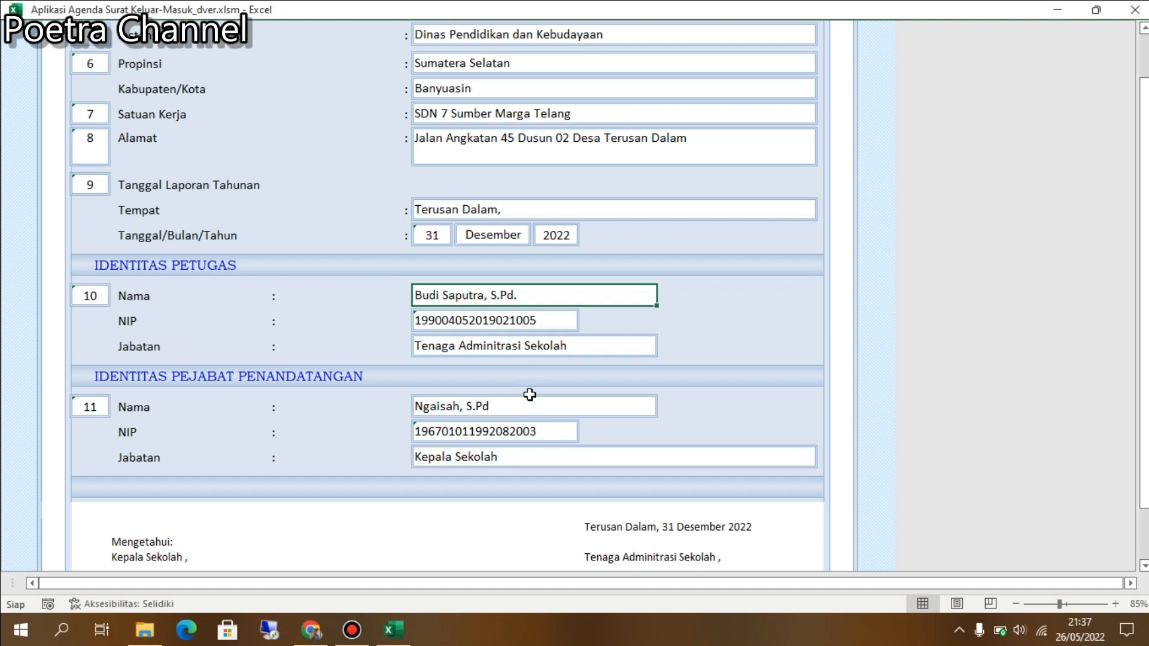
{"action": "scroll", "coordinate": [531, 393], "scroll_direction": "down", "scroll_amount": 1}
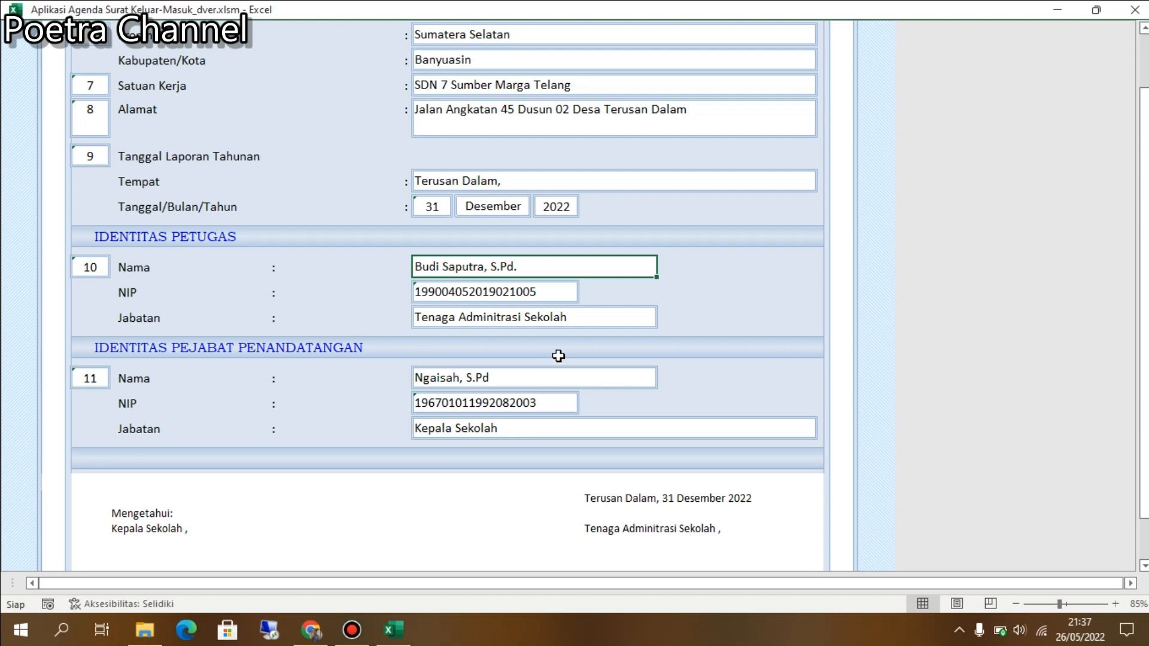
{"action": "scroll", "coordinate": [555, 362], "scroll_direction": "up", "scroll_amount": 1}
{"action": "scroll", "coordinate": [554, 366], "scroll_direction": "down", "scroll_amount": 5}
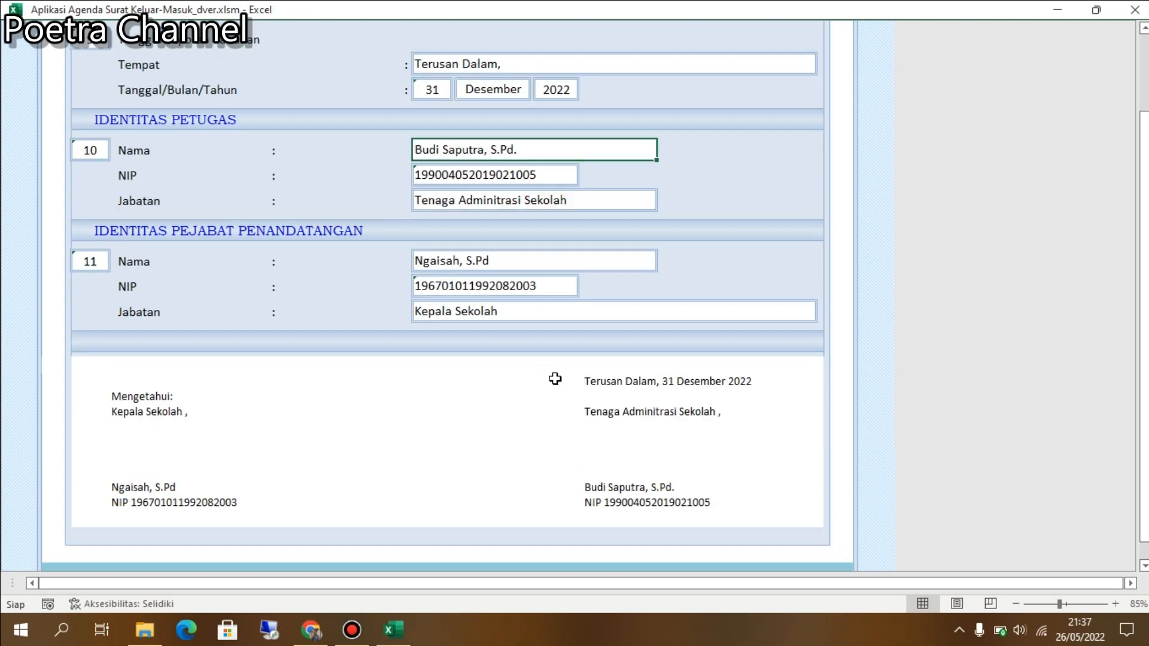
{"action": "scroll", "coordinate": [544, 370], "scroll_direction": "up", "scroll_amount": 1}
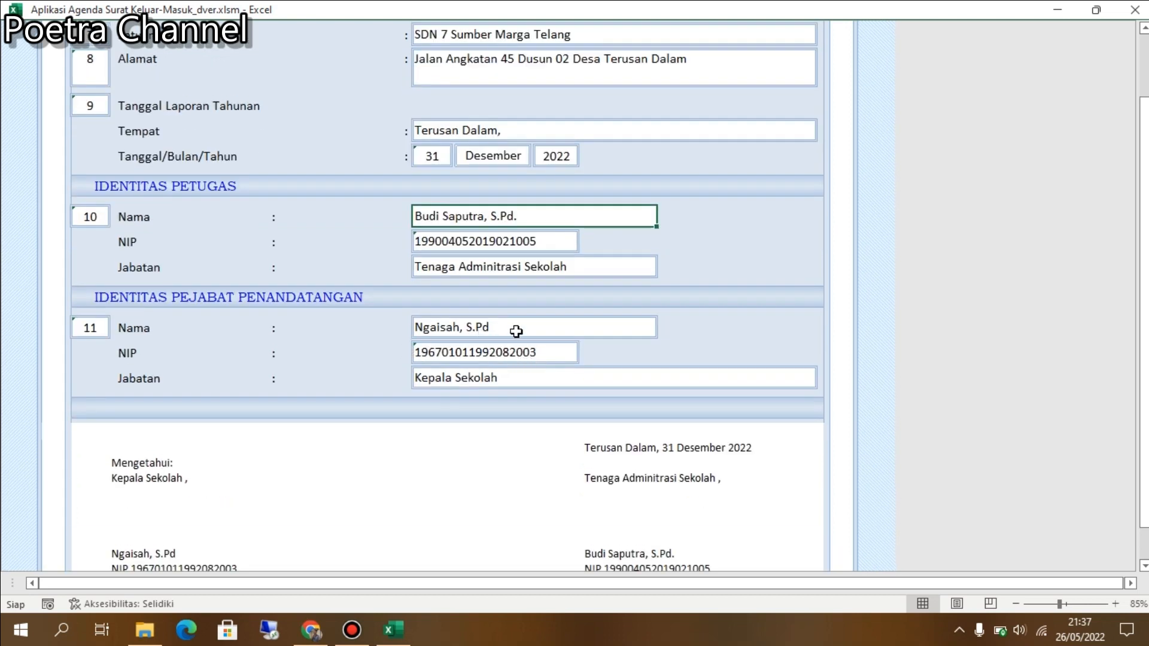
{"action": "scroll", "coordinate": [515, 328], "scroll_direction": "up", "scroll_amount": 1}
{"action": "scroll", "coordinate": [516, 331], "scroll_direction": "up", "scroll_amount": 1}
{"action": "scroll", "coordinate": [514, 329], "scroll_direction": "down", "scroll_amount": 1}
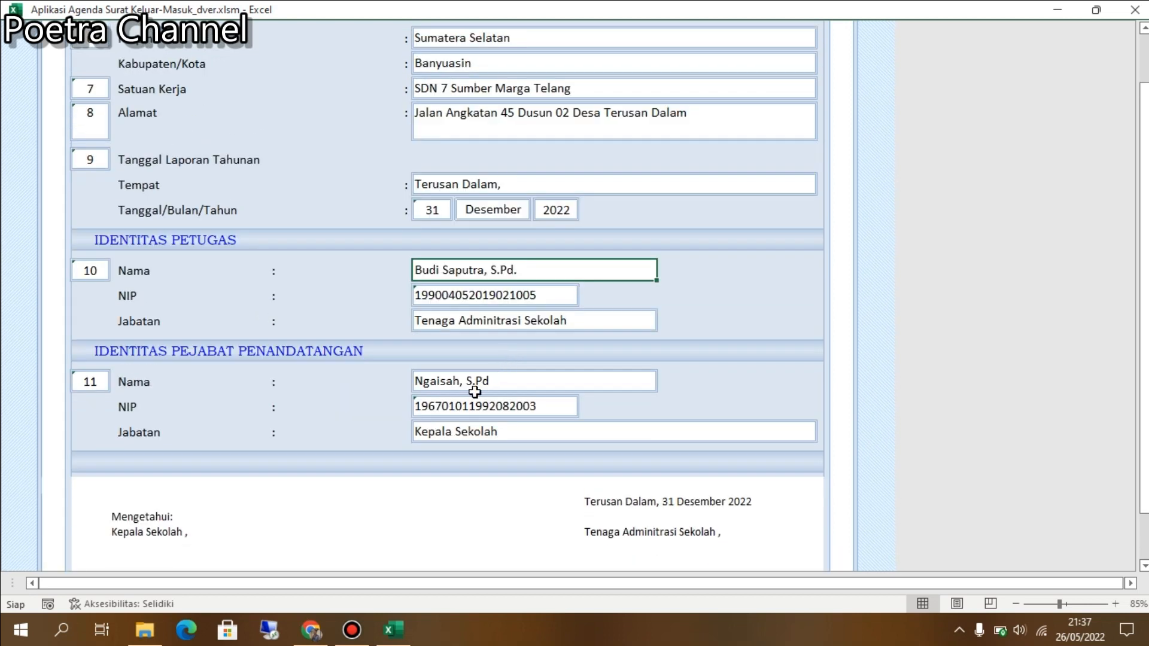
{"action": "scroll", "coordinate": [470, 390], "scroll_direction": "up", "scroll_amount": 1}
{"action": "scroll", "coordinate": [474, 389], "scroll_direction": "down", "scroll_amount": 3}
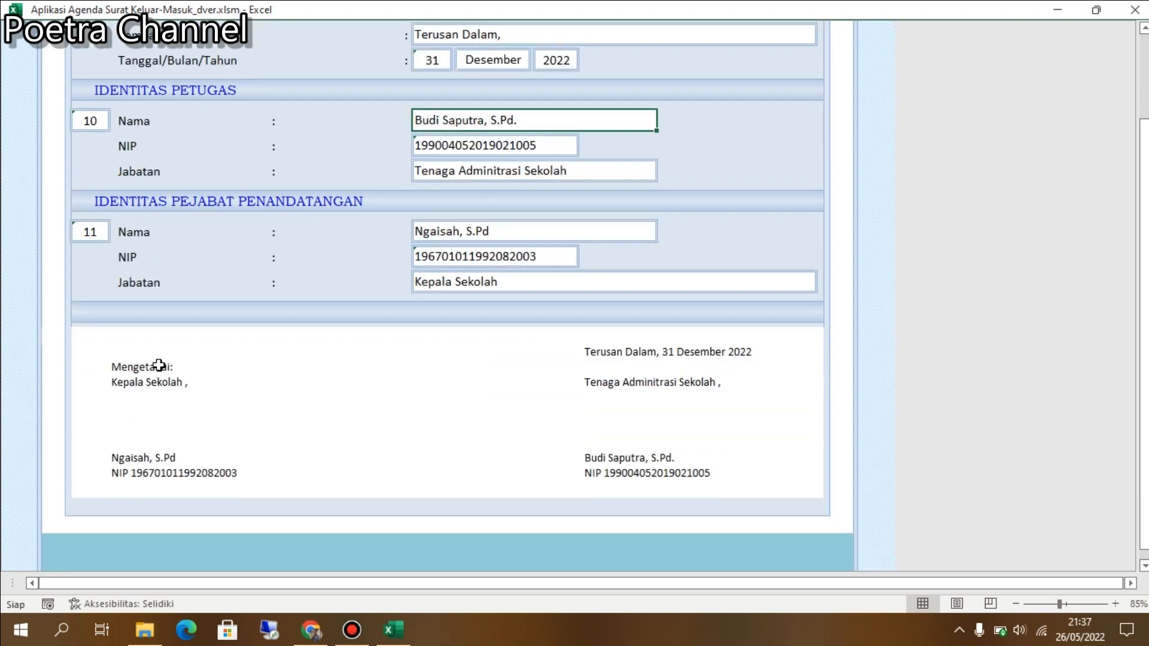
{"action": "mouse_move", "coordinate": [127, 353]}
{"action": "left_mouse_down"}
{"action": "mouse_move", "coordinate": [690, 410]}
{"action": "mouse_move", "coordinate": [706, 479]}
{"action": "left_mouse_up"}
{"action": "scroll", "coordinate": [645, 413], "scroll_direction": "up", "scroll_amount": 6}
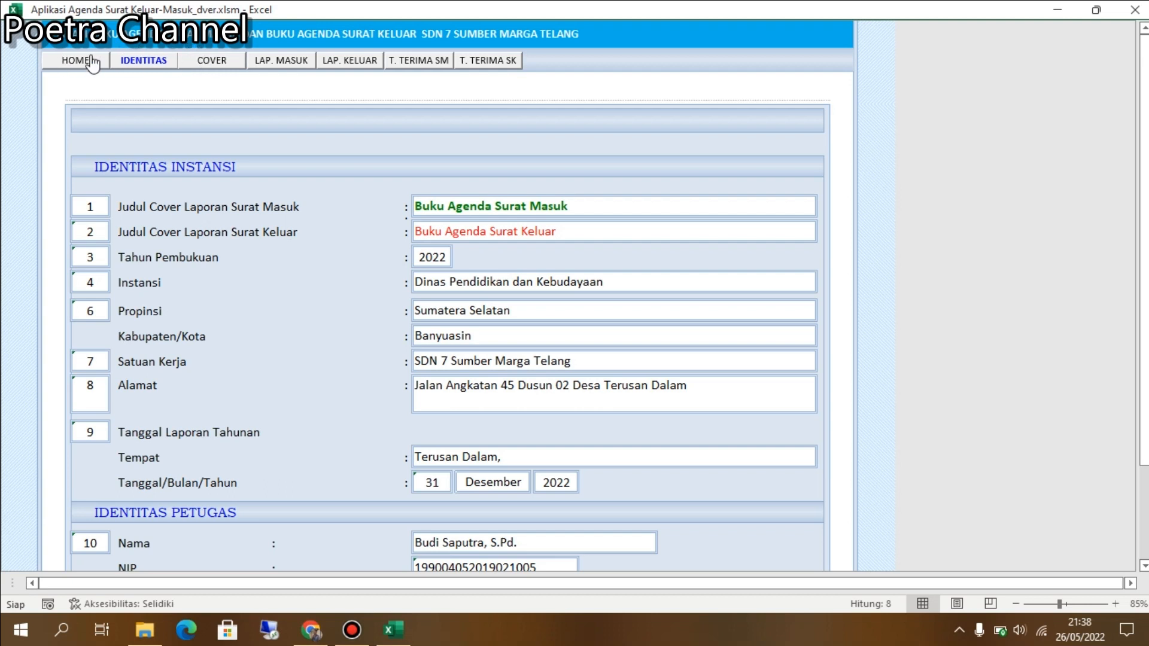
Show the COVER sheet and check the BUKU AGENDA SURAT MASUK cover in Print Preview.
{"action": "left_click", "coordinate": [206, 62]}
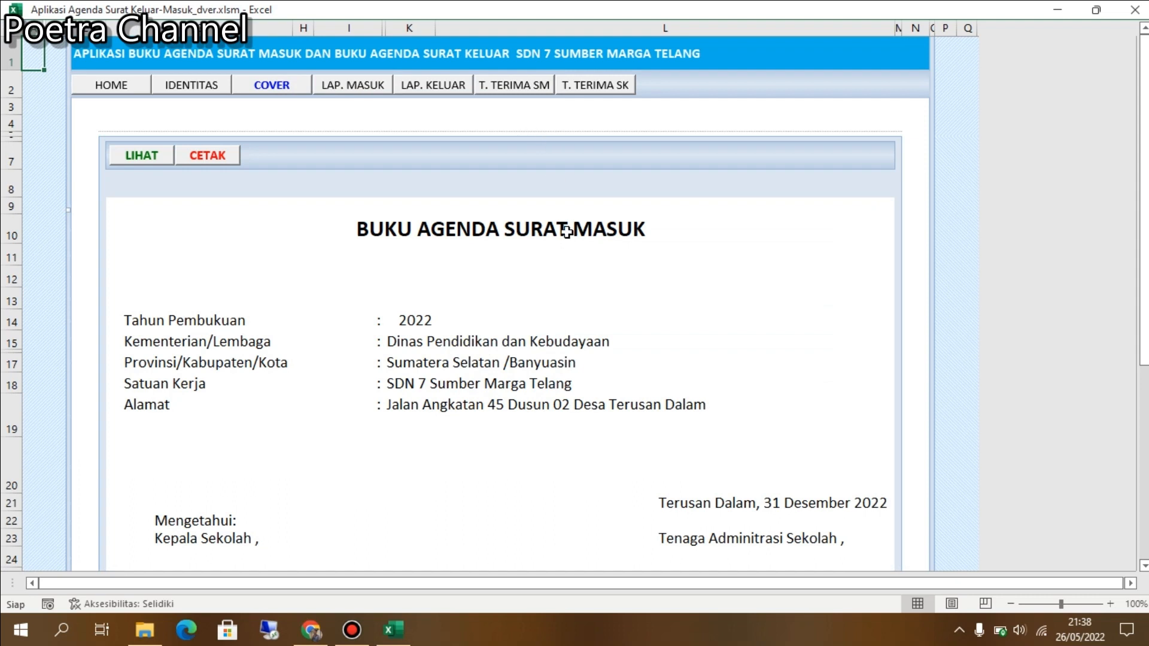
{"action": "scroll", "coordinate": [577, 260], "scroll_direction": "down", "scroll_amount": 1}
{"action": "scroll", "coordinate": [577, 262], "scroll_direction": "down", "scroll_amount": 1}
{"action": "scroll", "coordinate": [576, 264], "scroll_direction": "up", "scroll_amount": 3}
{"action": "left_click", "coordinate": [153, 154]}
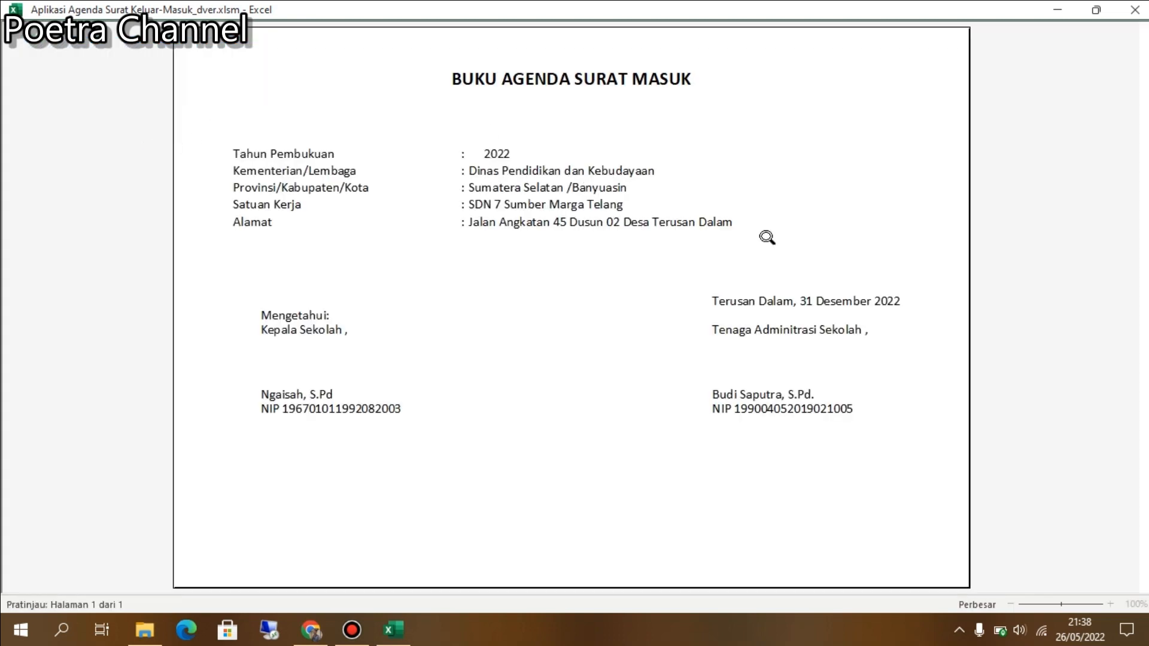
{"action": "key", "text": "Escape"}
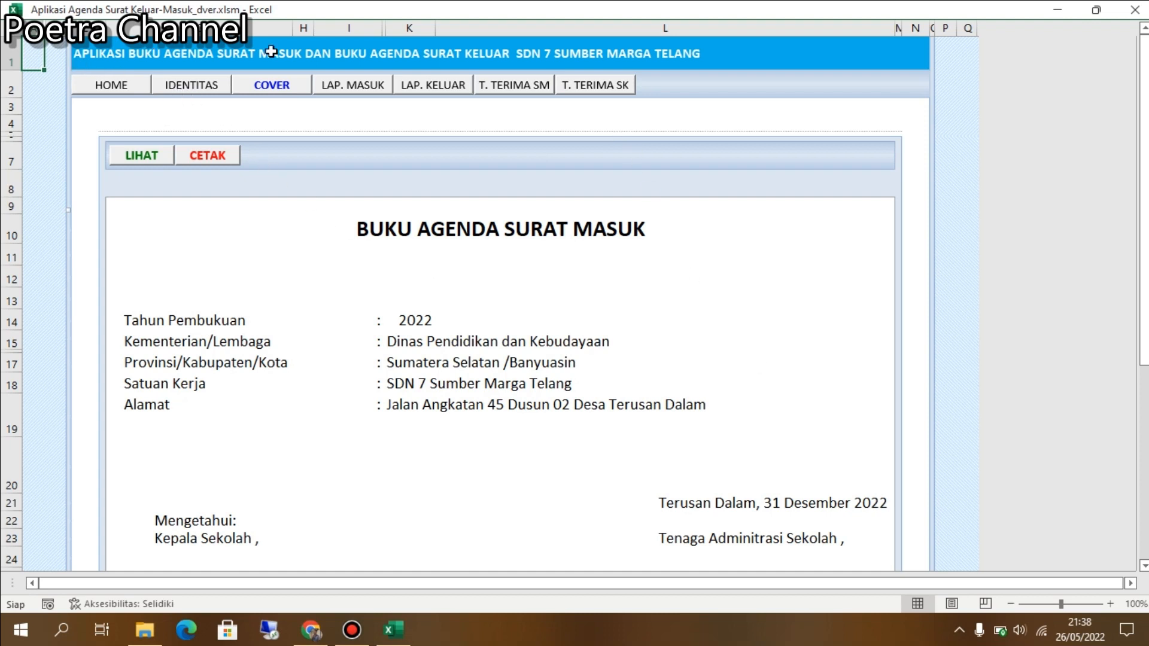
Return to the HOME dashboard.
{"action": "left_click", "coordinate": [124, 84]}
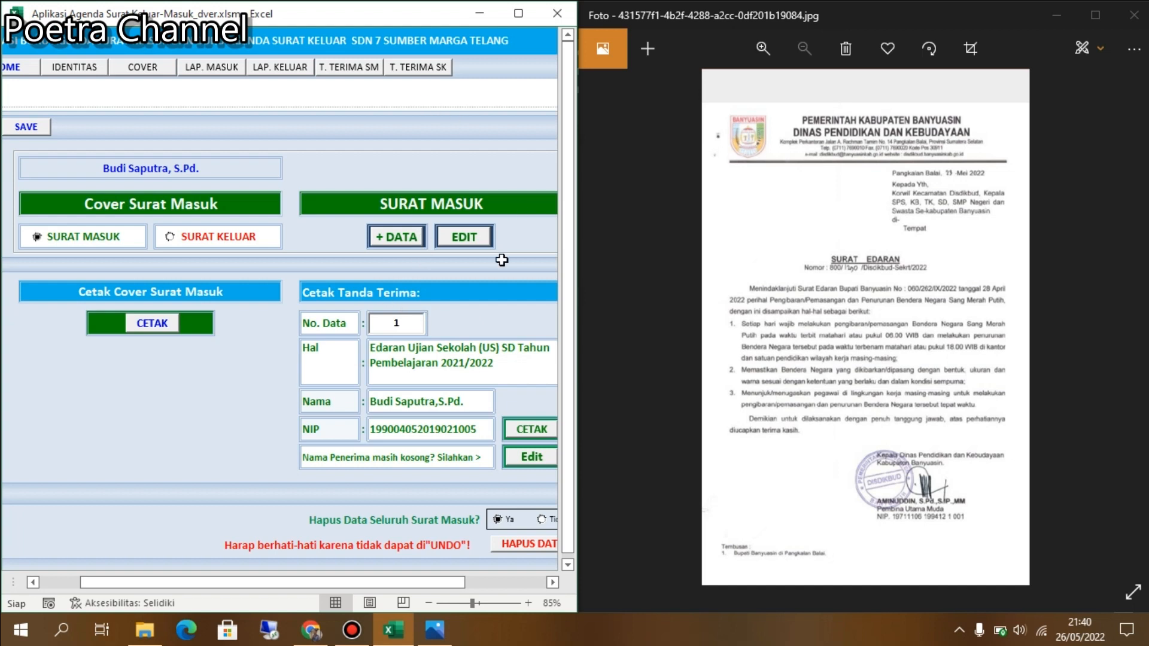
Open the incoming-letter input form and set the receipt day to 23.
{"action": "left_click", "coordinate": [377, 243]}
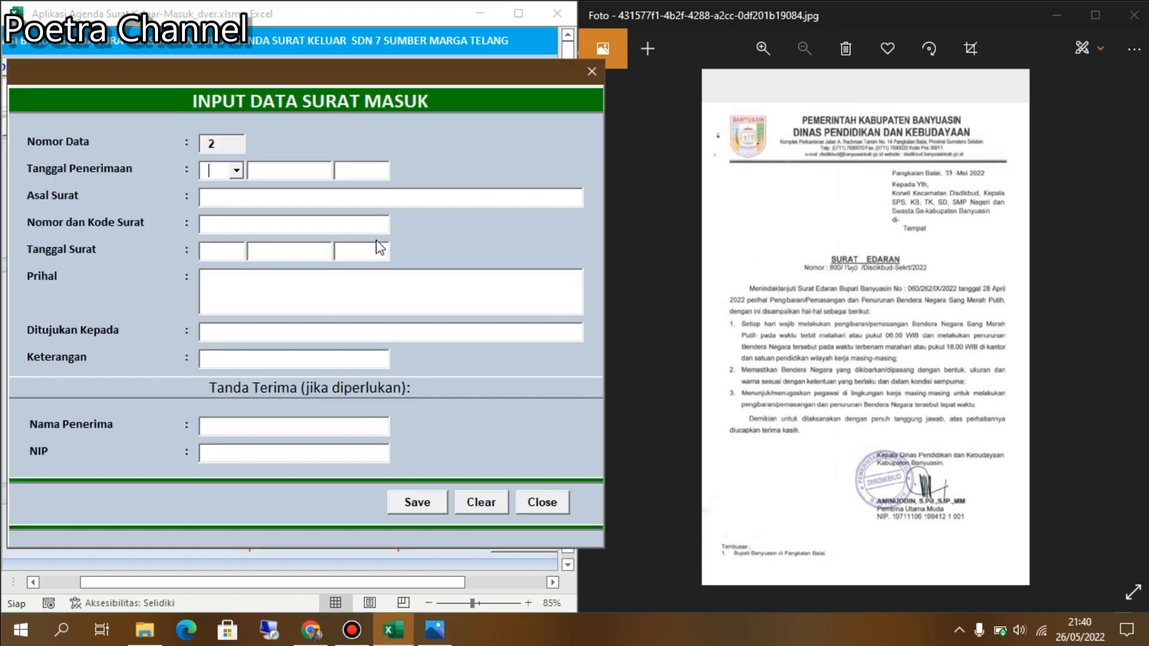
{"action": "left_click", "coordinate": [230, 141]}
{"action": "left_click", "coordinate": [242, 145]}
{"action": "left_click", "coordinate": [236, 173]}
{"action": "left_click", "coordinate": [238, 172]}
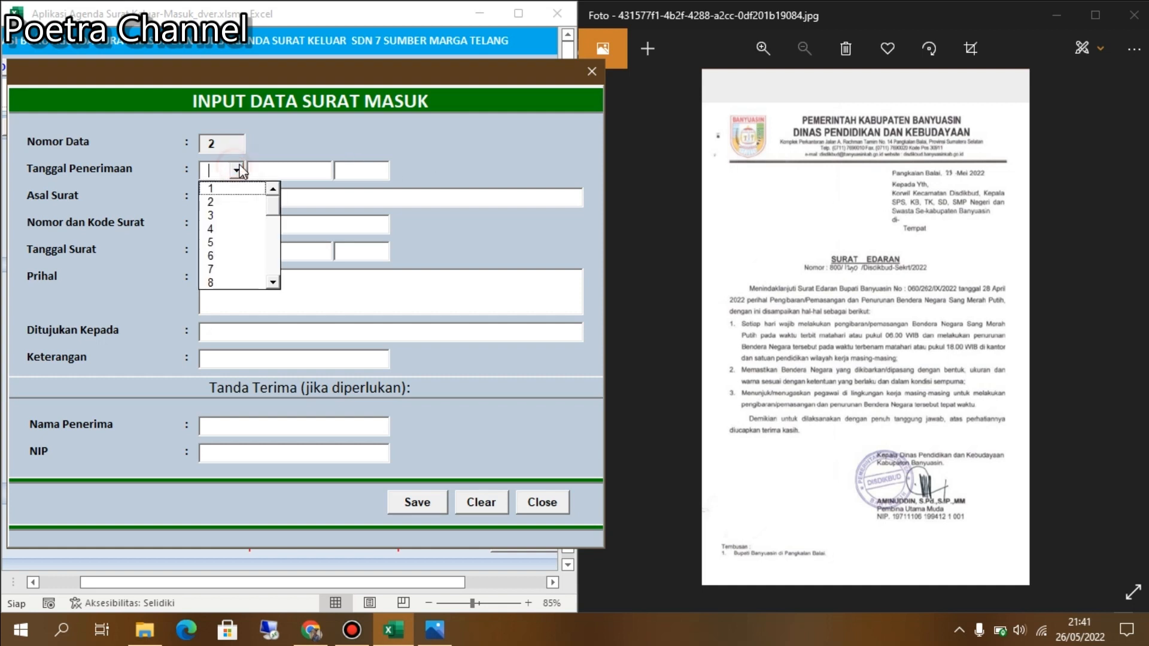
{"action": "left_click", "coordinate": [273, 281]}
{"action": "left_click", "coordinate": [273, 282]}
{"action": "left_click", "coordinate": [273, 282]}
{"action": "left_click", "coordinate": [273, 282]}
{"action": "left_click", "coordinate": [274, 282]}
{"action": "left_click", "coordinate": [274, 281]}
{"action": "left_click", "coordinate": [274, 282]}
{"action": "left_click", "coordinate": [274, 282]}
{"action": "left_click", "coordinate": [274, 282]}
{"action": "left_click", "coordinate": [274, 282]}
{"action": "left_click", "coordinate": [274, 281]}
{"action": "left_click", "coordinate": [273, 281]}
{"action": "left_click", "coordinate": [273, 282]}
{"action": "left_click", "coordinate": [273, 281]}
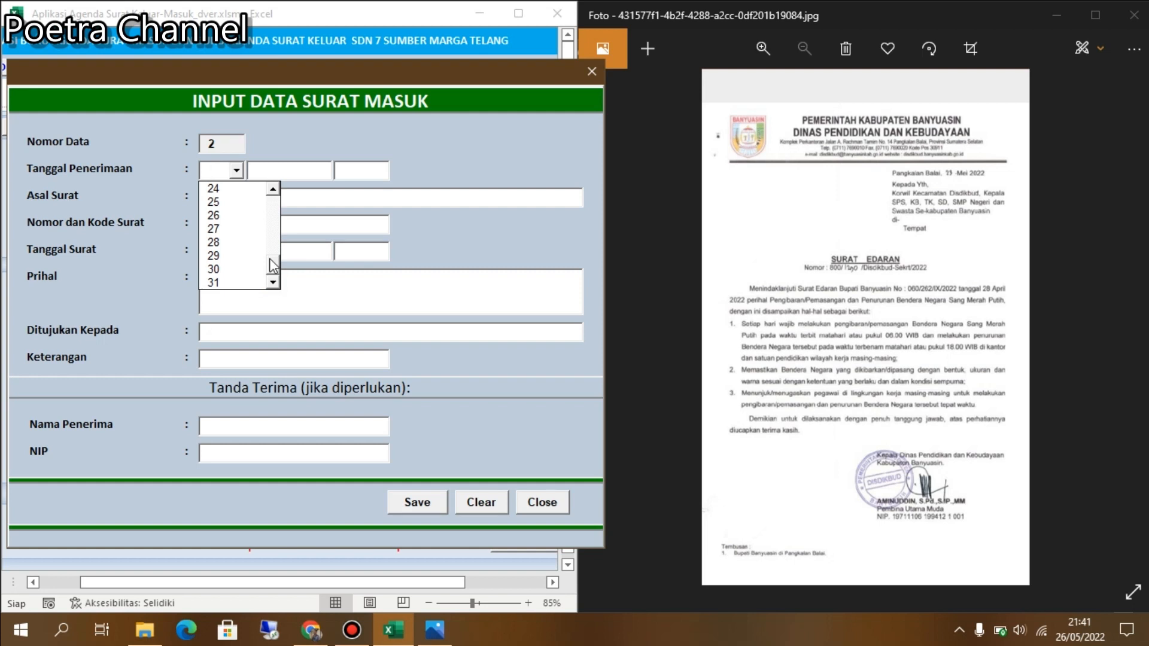
{"action": "left_click", "coordinate": [274, 189]}
{"action": "left_click", "coordinate": [274, 189]}
{"action": "key", "text": "Up"}
{"action": "key", "text": "Up"}
{"action": "key", "text": "Up"}
{"action": "key", "text": "Return"}
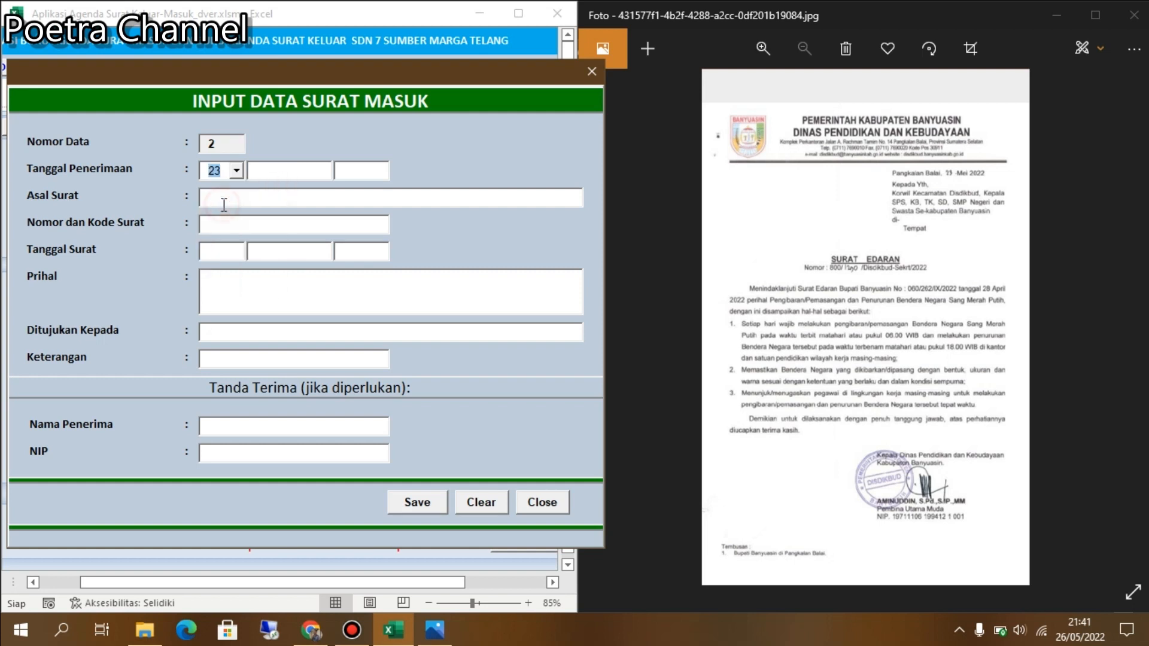
Set the receipt month to Mei and the receipt year to 2022.
{"action": "left_click", "coordinate": [310, 172]}
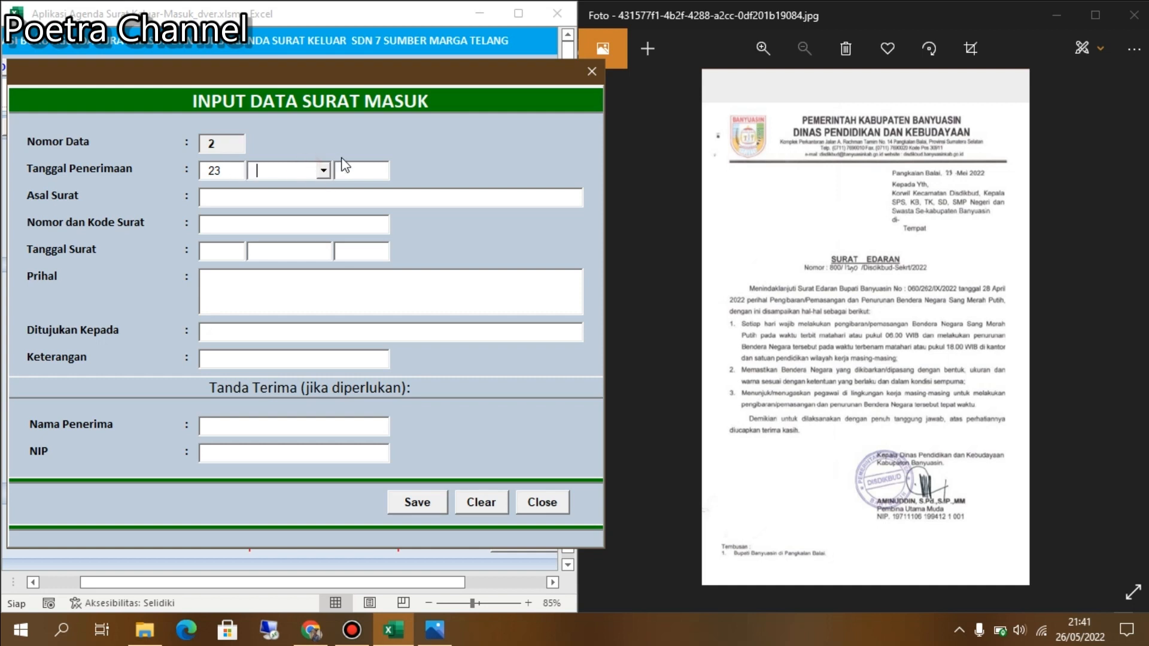
{"action": "left_click", "coordinate": [323, 171]}
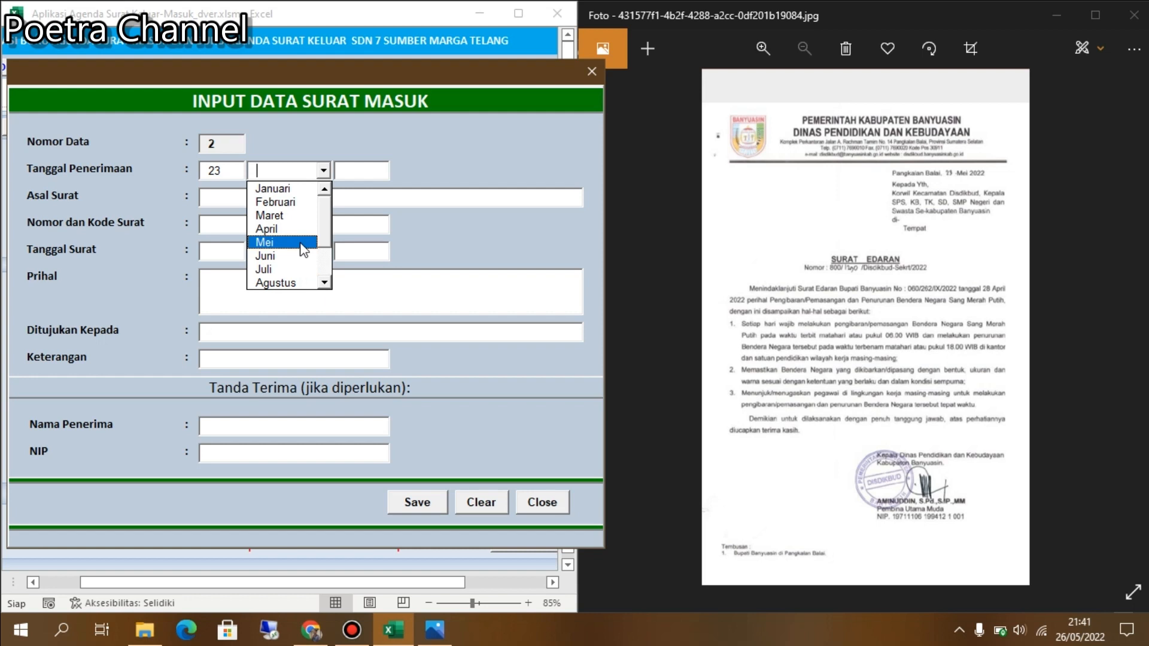
{"action": "left_click", "coordinate": [301, 243]}
{"action": "left_click", "coordinate": [350, 170]}
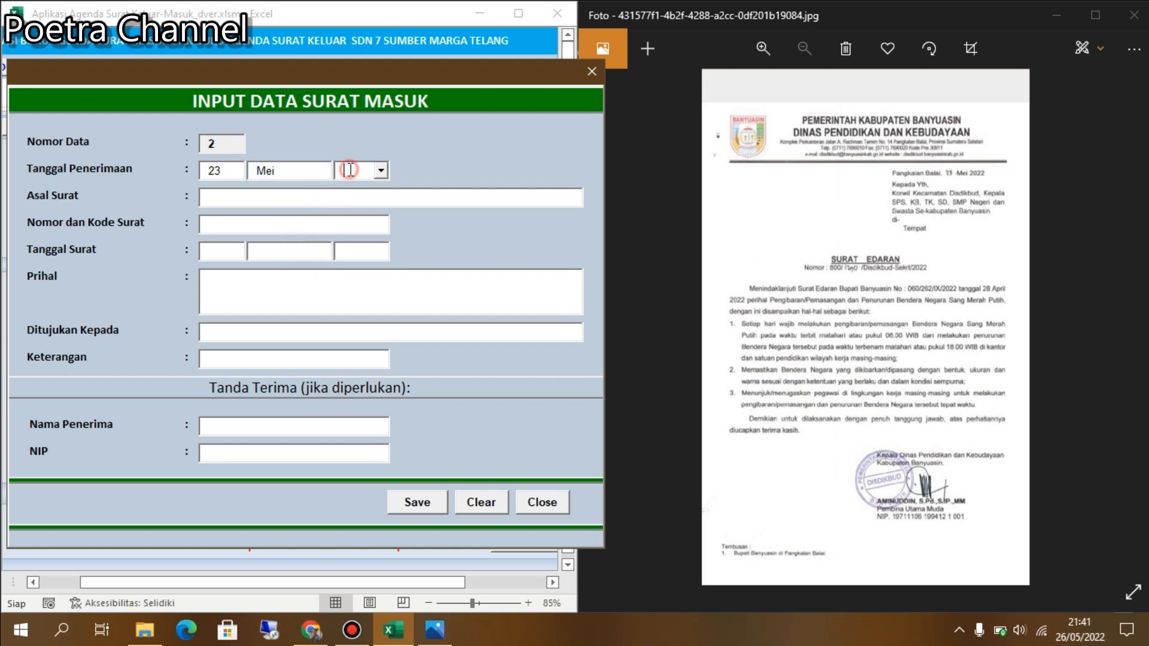
{"action": "left_click", "coordinate": [381, 171]}
{"action": "left_click", "coordinate": [382, 209]}
Enter the sender as 'Dinas Pendidikan dan Kebudayaan Kabupaten Banyuasin'.
{"action": "left_click", "coordinate": [452, 189]}
{"action": "type", "text": "Dinas "}
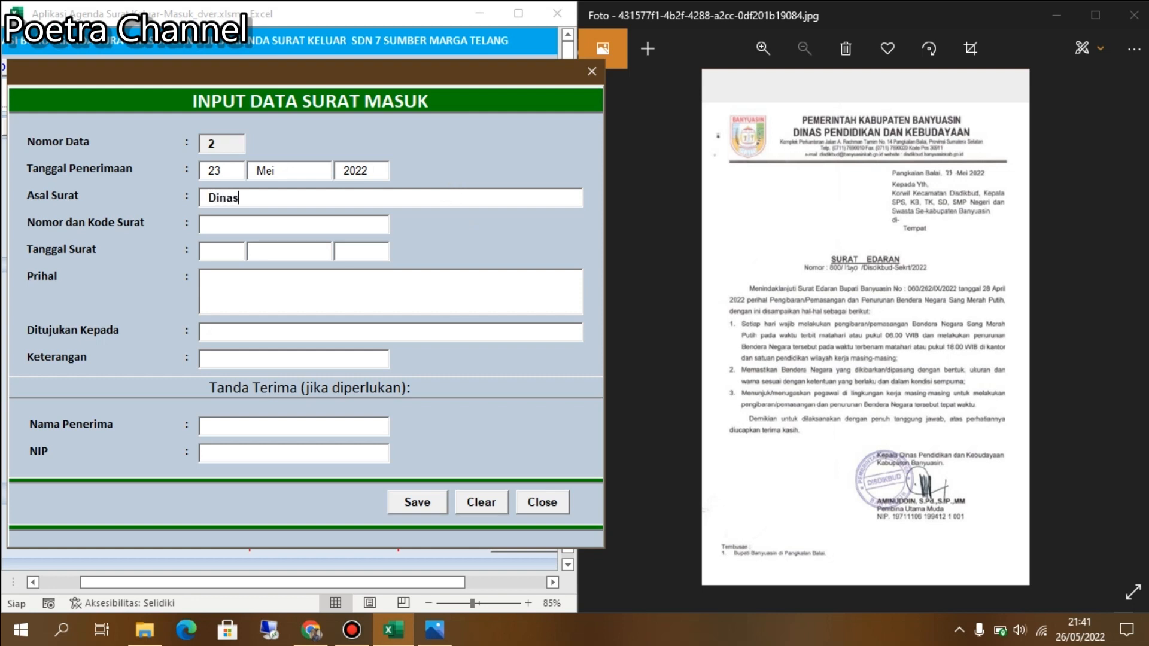
{"action": "type", "text": "Pendidikan dan Kebudayaa"}
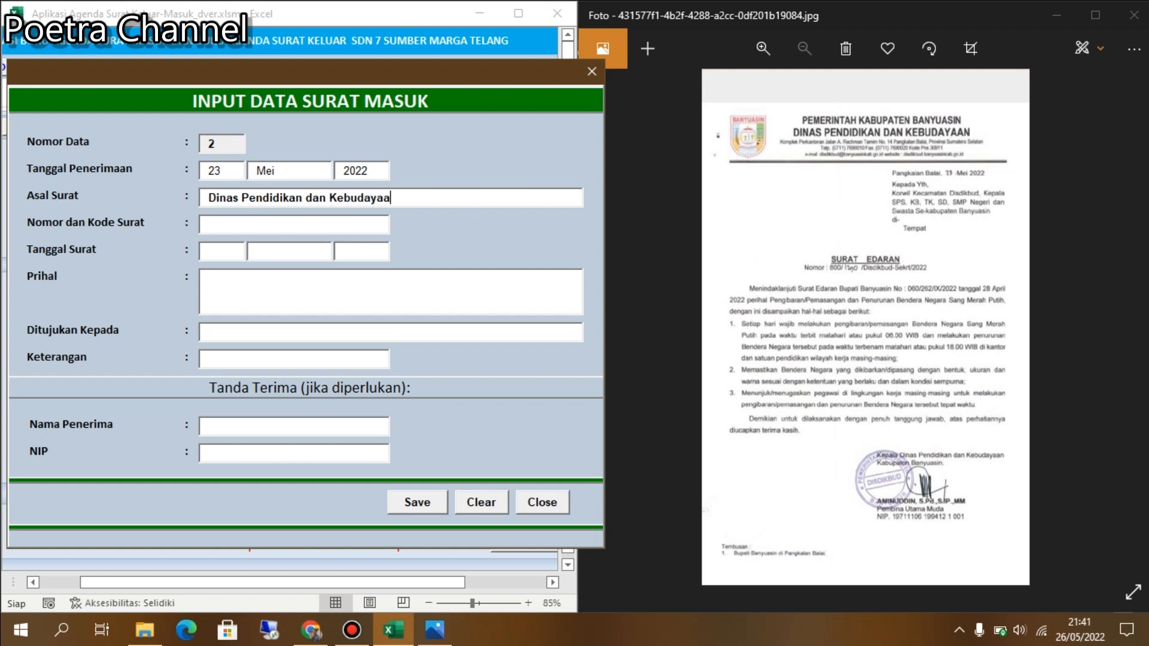
{"action": "type", "text": "n Kabupaten Banyuasin"}
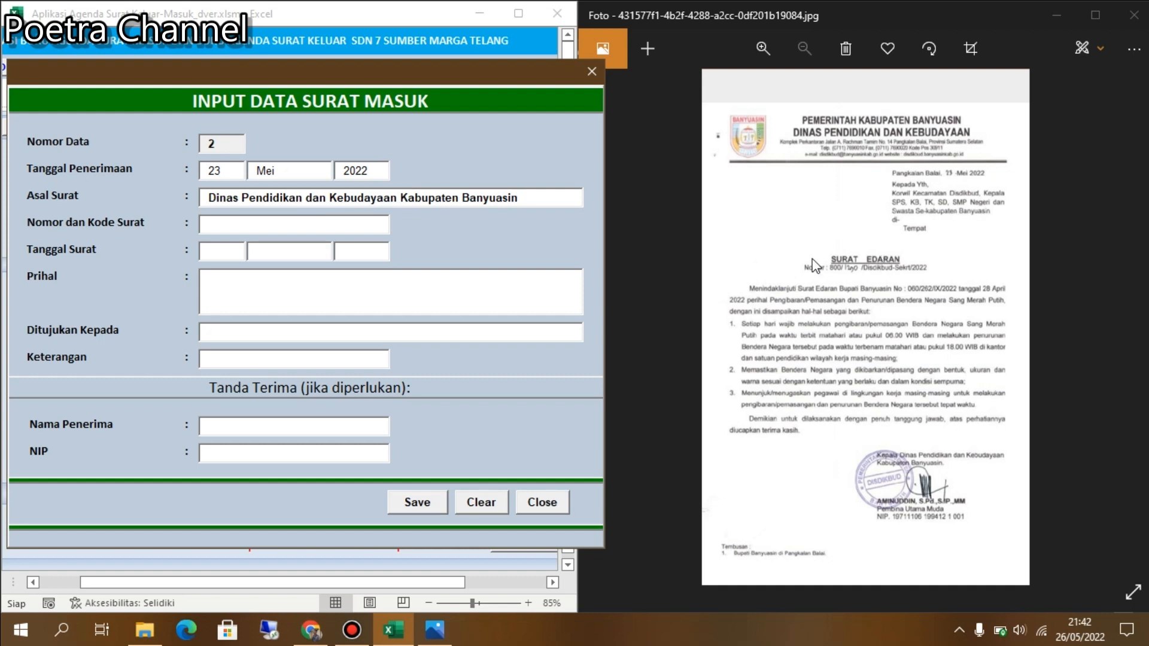
Start the letter number with '800/1', then bring up the scanned letter.
{"action": "left_click", "coordinate": [273, 223]}
{"action": "type", "text": "800"}
{"action": "type", "text": "/1"}
{"action": "left_click", "coordinate": [766, 338]}
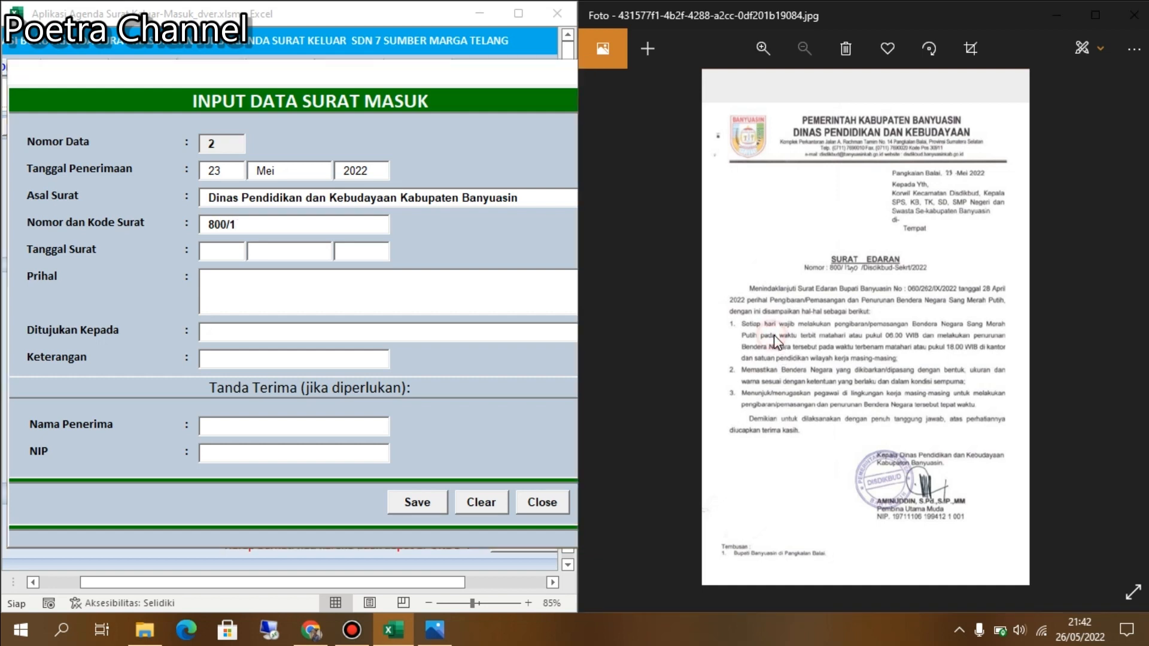
Zoom into the scanned letter and complete the letter number as '800/1290/Disdikbud-Sekrt/2022'.
{"action": "left_click", "coordinate": [763, 51]}
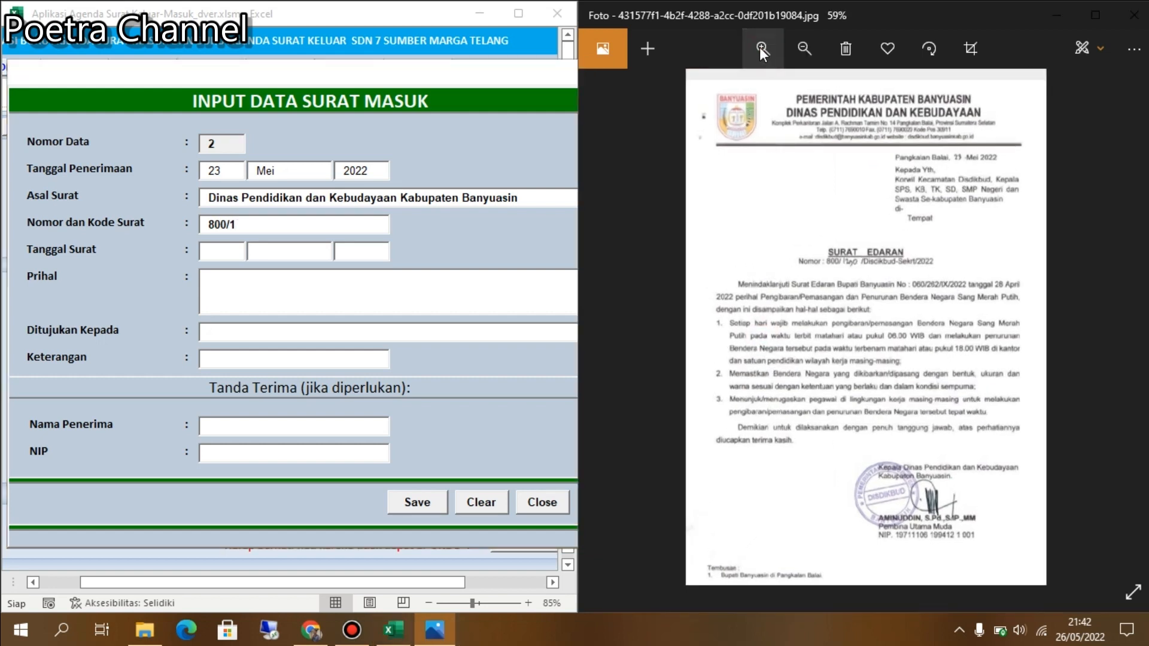
{"action": "left_click", "coordinate": [759, 47]}
{"action": "left_click", "coordinate": [759, 49]}
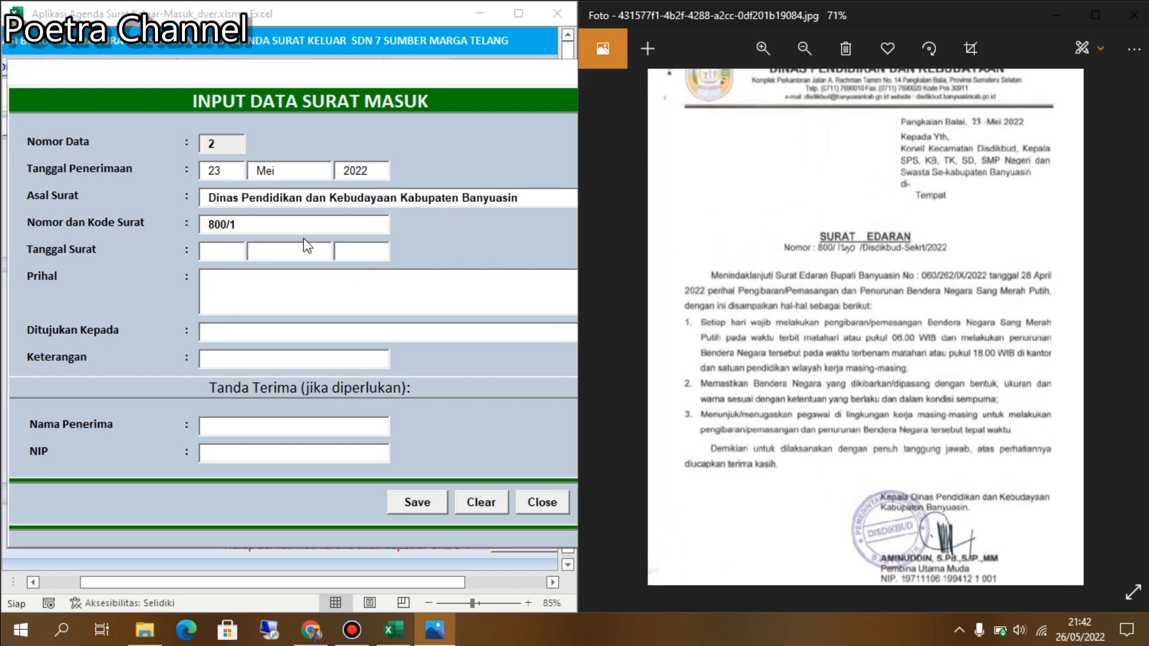
{"action": "left_click", "coordinate": [289, 223]}
{"action": "type", "text": "800/1290"}
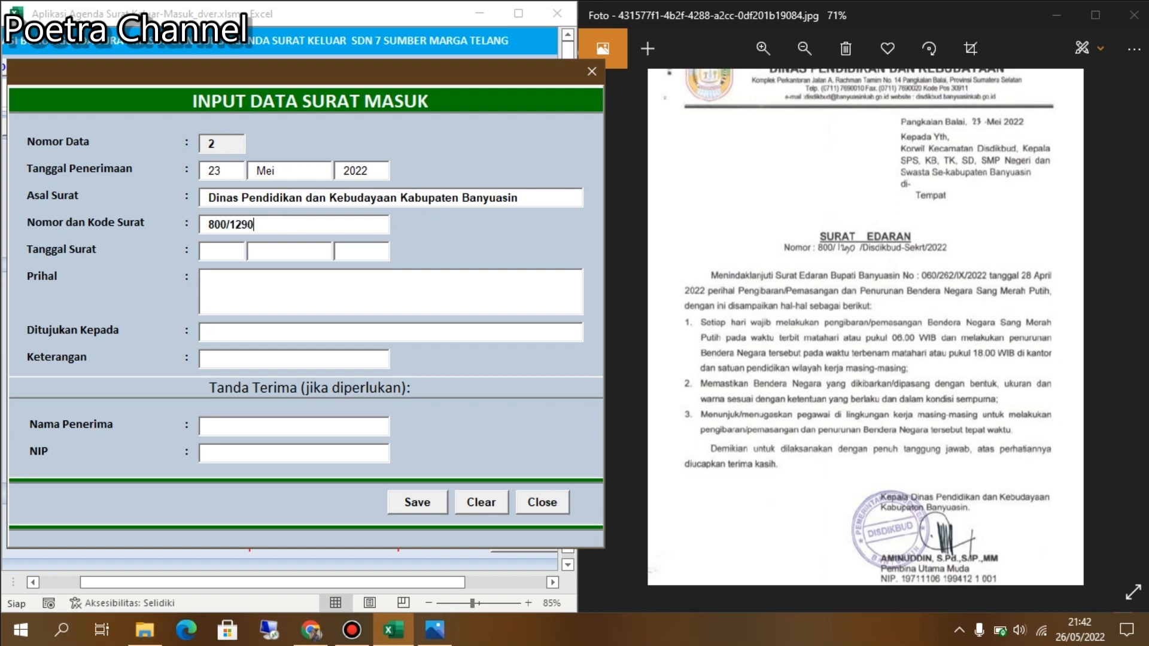
{"action": "type", "text": "/Disdikbud-Sekre"}
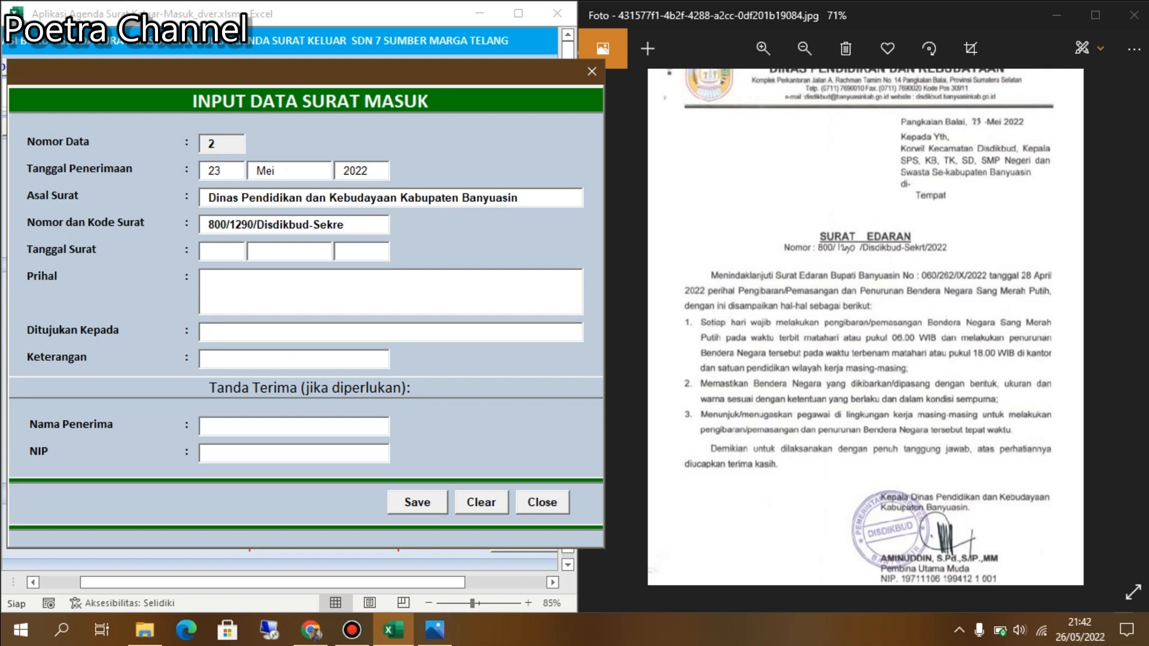
{"action": "key", "text": "BackSpace"}
{"action": "type", "text": "t/2022"}
{"action": "left_click", "coordinate": [225, 251]}
{"action": "left_click", "coordinate": [236, 252]}
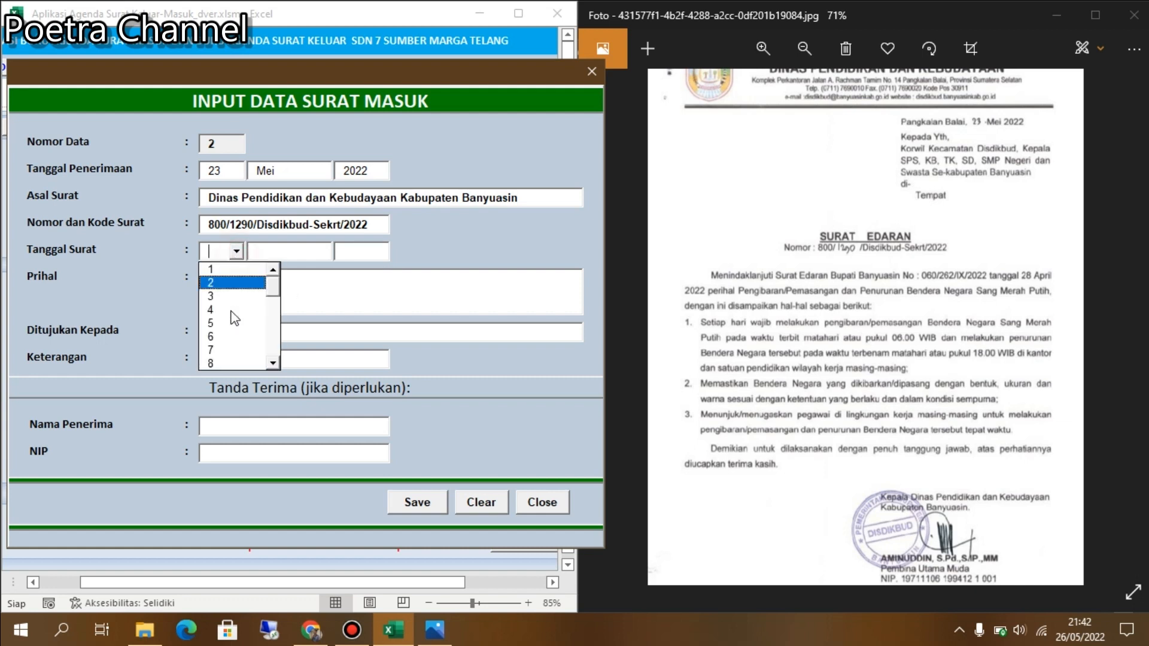
Choose 23, Mei and 2022 in the Tanggal Surat day, month and year lists.
{"action": "left_click", "coordinate": [273, 361]}
{"action": "left_click", "coordinate": [273, 361]}
{"action": "left_click", "coordinate": [273, 361]}
{"action": "left_click", "coordinate": [273, 361]}
{"action": "left_click", "coordinate": [273, 362]}
{"action": "left_click", "coordinate": [273, 361]}
{"action": "left_click", "coordinate": [272, 362]}
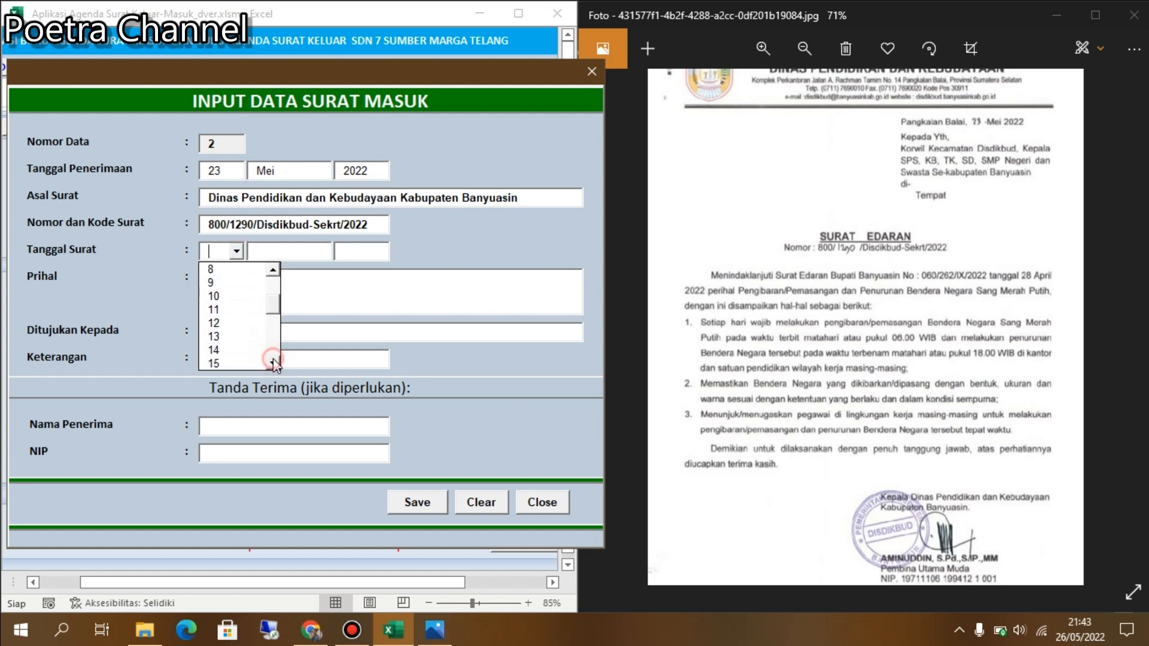
{"action": "left_click", "coordinate": [273, 361]}
{"action": "left_click", "coordinate": [273, 361]}
{"action": "left_click", "coordinate": [274, 363]}
{"action": "left_click", "coordinate": [274, 363]}
{"action": "left_click", "coordinate": [275, 363]}
{"action": "left_click", "coordinate": [274, 364]}
{"action": "left_click", "coordinate": [274, 363]}
{"action": "left_click", "coordinate": [275, 363]}
{"action": "left_click", "coordinate": [228, 363]}
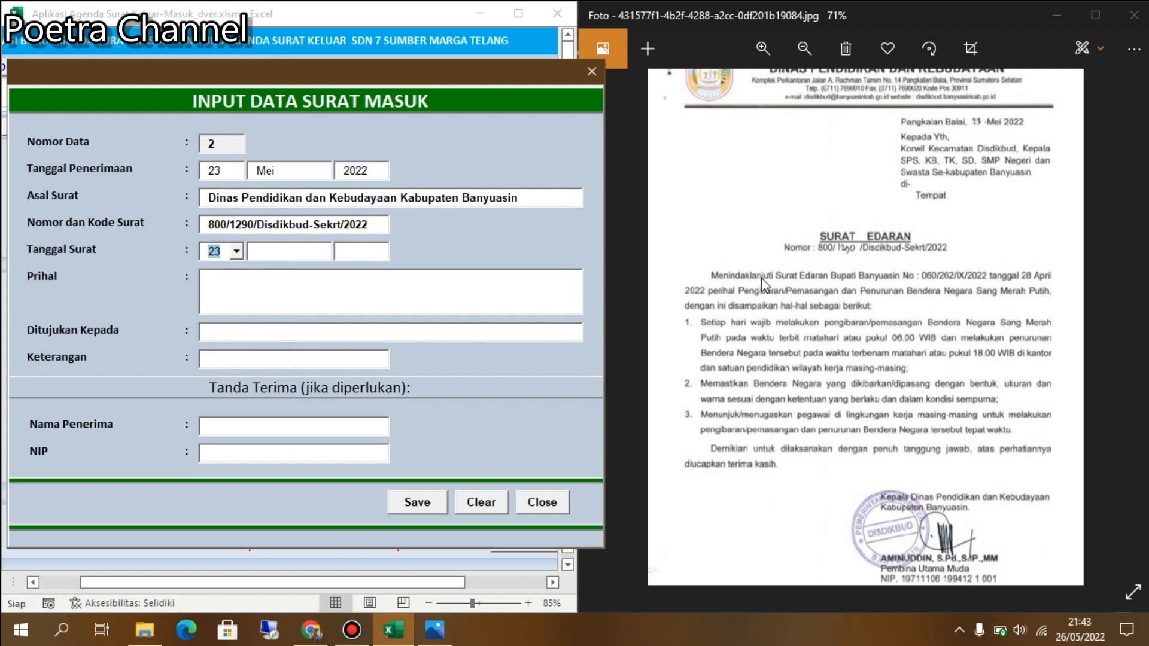
{"action": "left_click", "coordinate": [324, 251]}
{"action": "left_click", "coordinate": [324, 251]}
{"action": "left_click", "coordinate": [310, 323]}
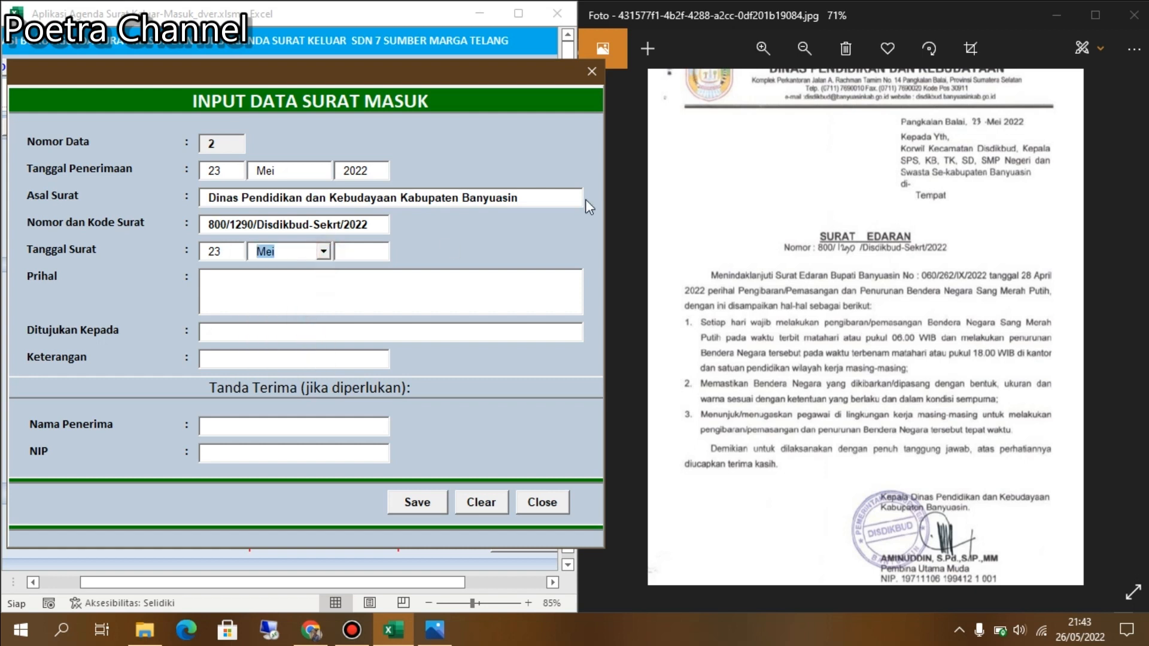
{"action": "left_click", "coordinate": [381, 252]}
{"action": "left_click", "coordinate": [382, 253]}
{"action": "left_click", "coordinate": [357, 295]}
Type the subject 'Perihal Pengibaran/Pemasangan dan Penurunan Bendera Negara Sang Saka Merah Mutih'.
{"action": "type", "text": "P"}
{"action": "type", "text": "e"}
{"action": "type", "text": "ngibara"}
{"action": "key", "text": "BackSpace"}
{"action": "key", "text": "BackSpace"}
{"action": "key", "text": "BackSpace"}
{"action": "key", "text": "BackSpace"}
{"action": "key", "text": "BackSpace"}
{"action": "key", "text": "BackSpace"}
{"action": "key", "text": "BackSpace"}
{"action": "key", "text": "BackSpace"}
{"action": "type", "text": "eratu"}
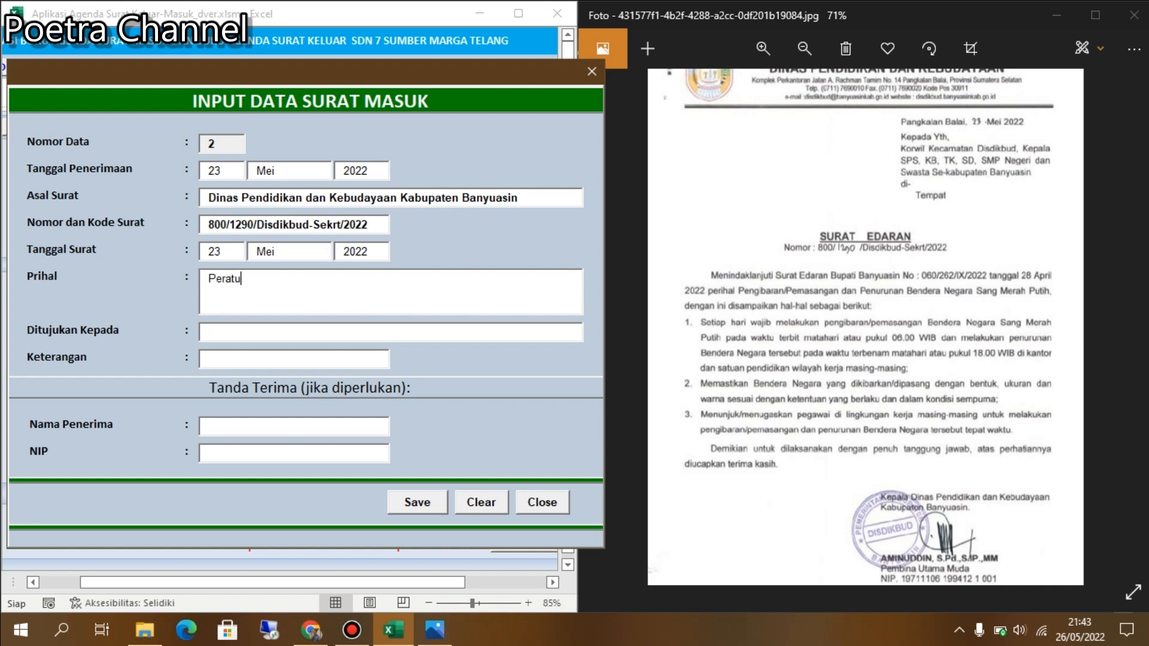
{"action": "key", "text": "BackSpace"}
{"action": "key", "text": "BackSpace"}
{"action": "key", "text": "BackSpace"}
{"action": "key", "text": "BackSpace"}
{"action": "type", "text": "rihal Pengibaran/Pemasangan"}
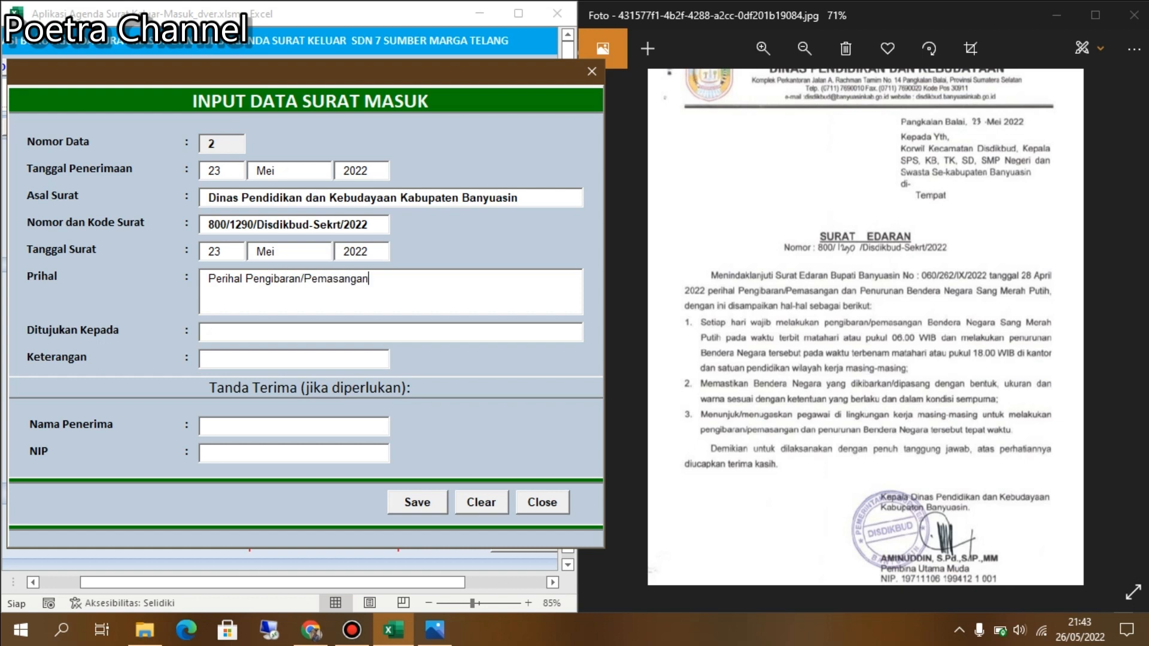
{"action": "type", "text": " dan Penurunan Bende"}
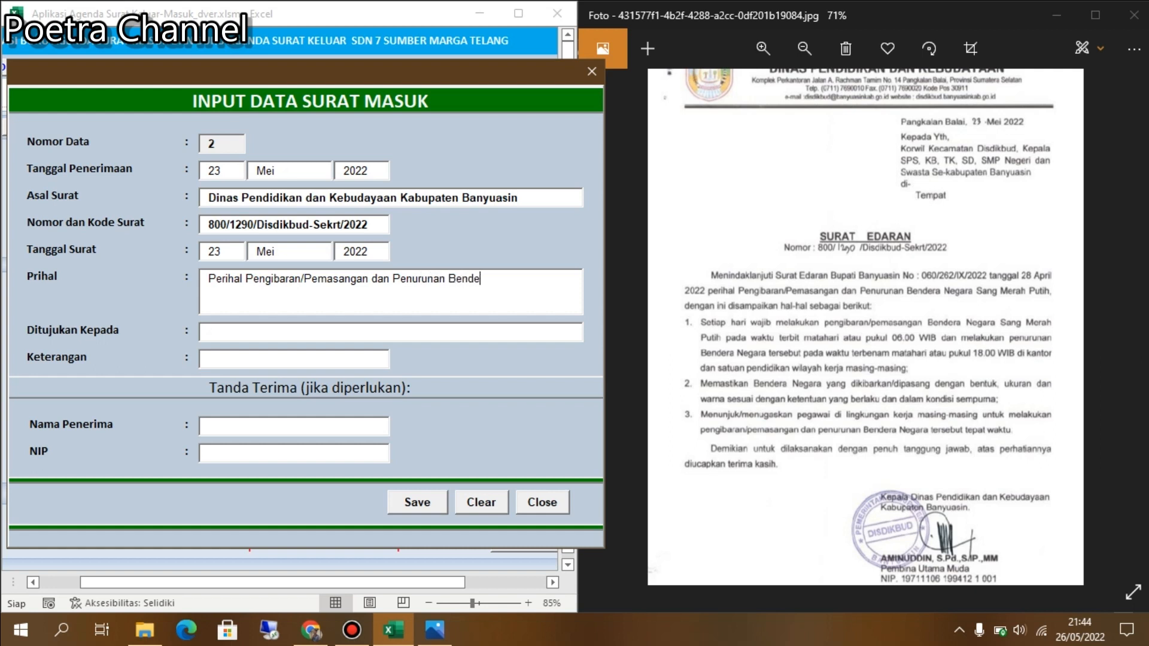
{"action": "type", "text": "ra Negara Sang Saka Merah Mutih."}
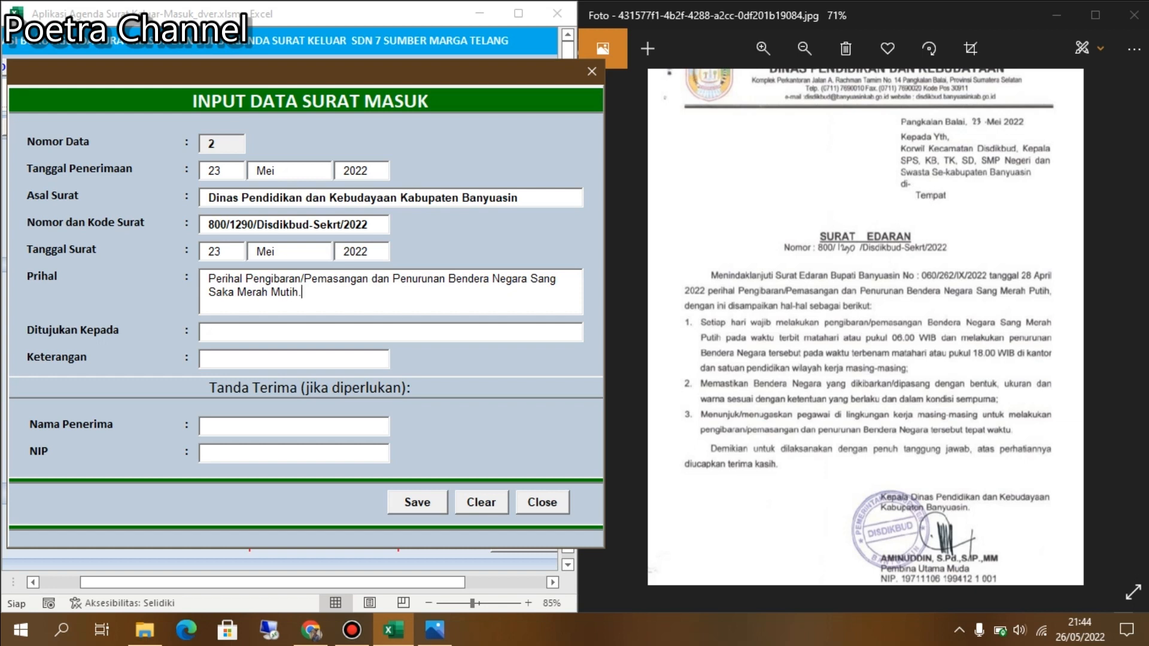
{"action": "left_click", "coordinate": [224, 333]}
Address the letter to 'KOrwil Disdikbud, Kepala Sekolah' and enter the receiver's name in Nama Penerima.
{"action": "type", "text": "Orwil Disdikbud"}
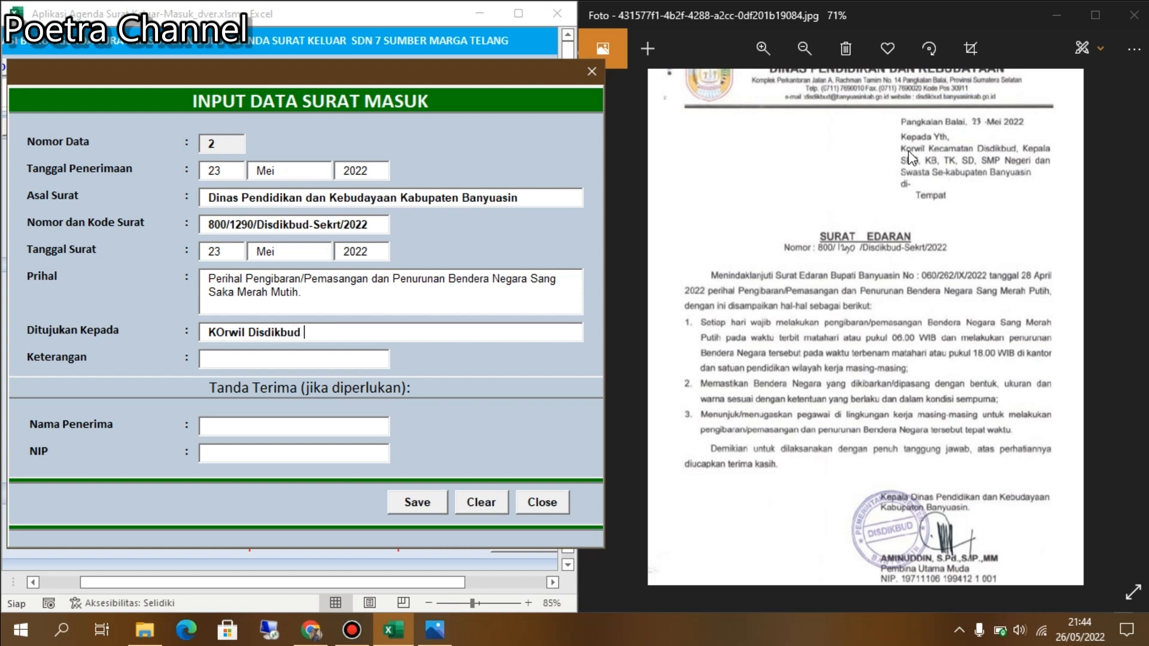
{"action": "type", "text": ", Kepala Sekolah"}
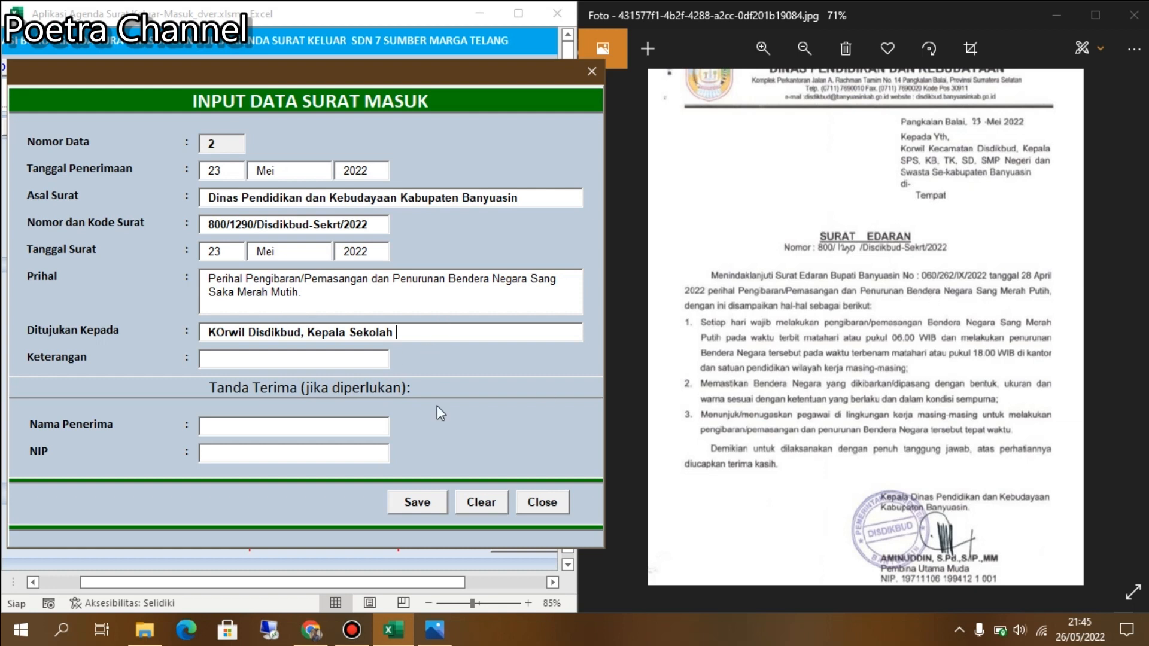
{"action": "left_click", "coordinate": [242, 423]}
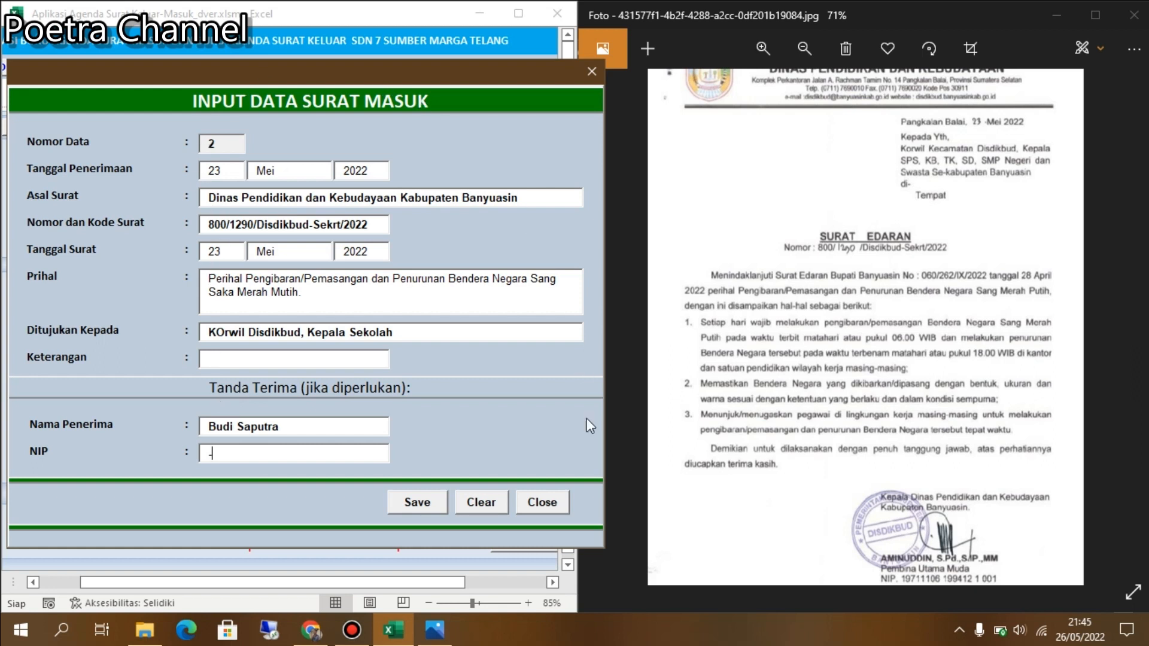
Save incoming letter record 2, acknowledge 'Data Berhasil Disimpan', and close the entry form.
{"action": "left_click", "coordinate": [412, 502]}
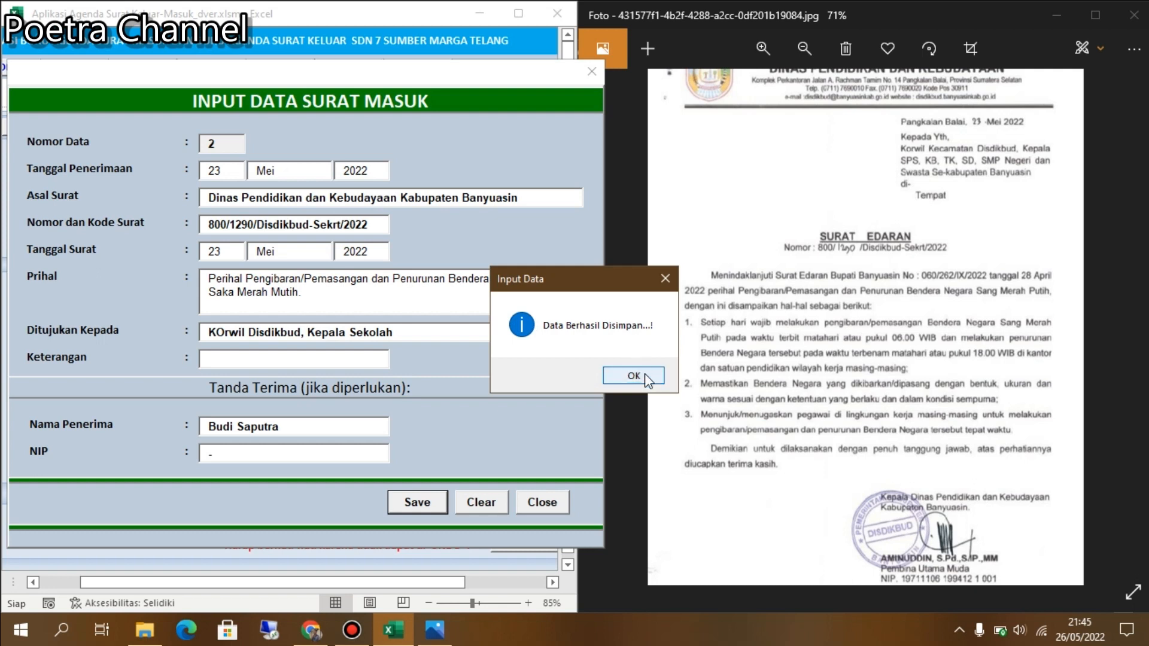
{"action": "left_click", "coordinate": [644, 389]}
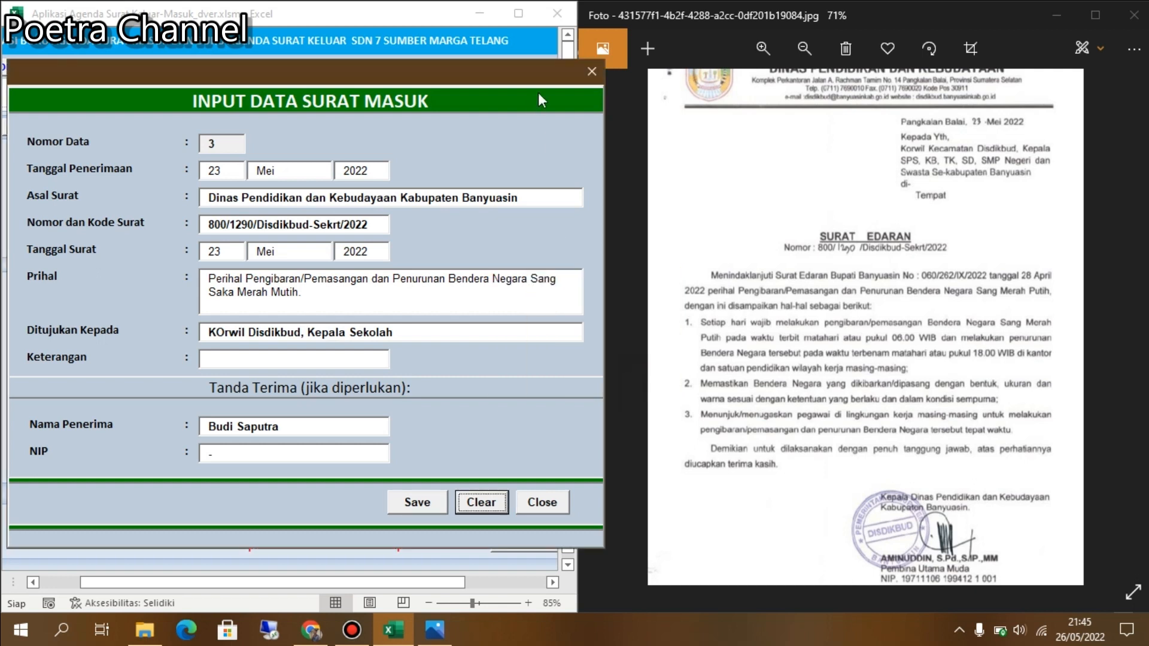
{"action": "left_click", "coordinate": [555, 505]}
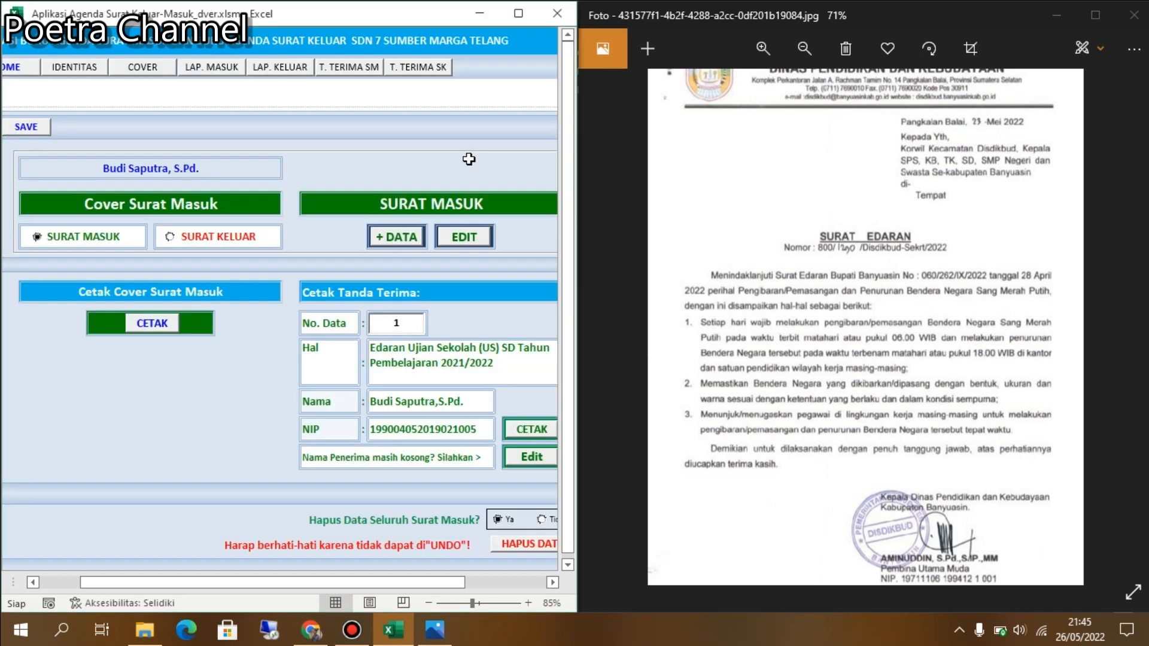
Maximize the window, check the No. Data list, and open the LAP. MASUK report.
{"action": "left_click", "coordinate": [518, 14]}
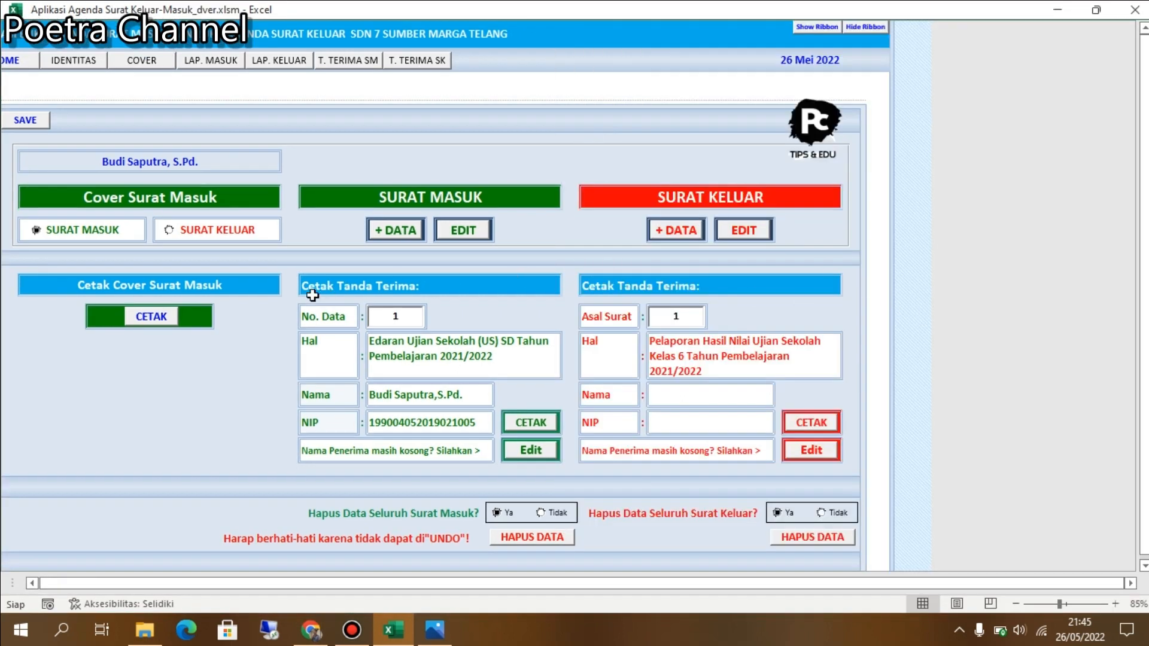
{"action": "left_click", "coordinate": [399, 319]}
{"action": "left_click", "coordinate": [417, 319]}
{"action": "left_click", "coordinate": [417, 323]}
{"action": "left_click", "coordinate": [207, 72]}
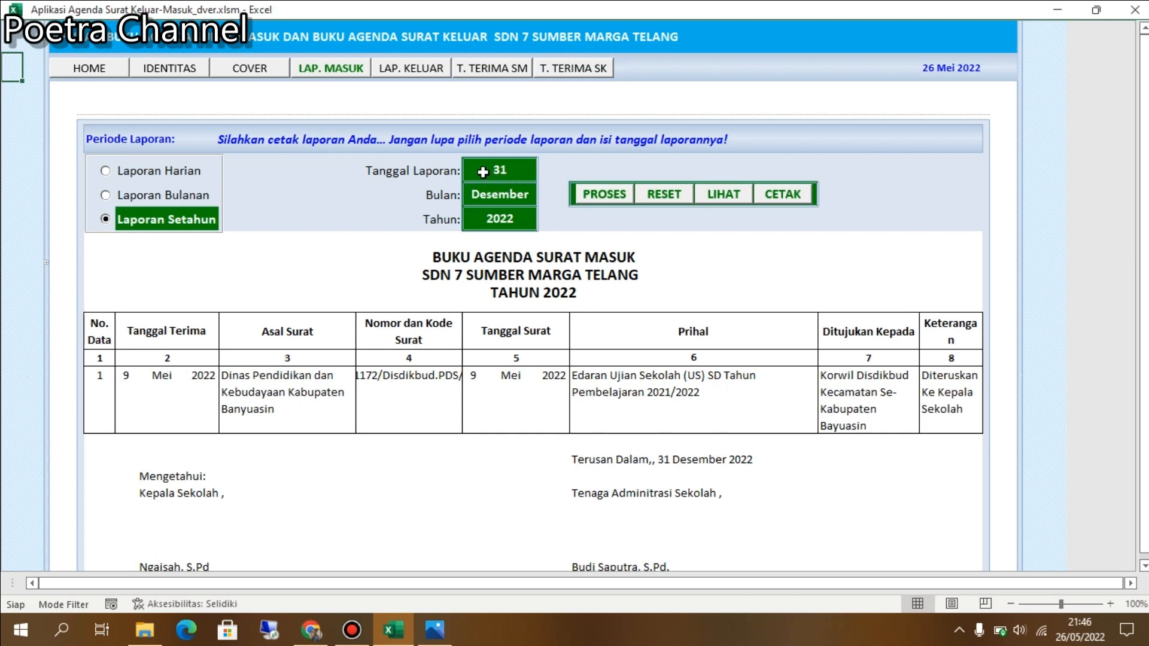
Process the incoming-letter report for 31 Desember 2022, select the second letter's row, then go HOME.
{"action": "left_click", "coordinate": [516, 165]}
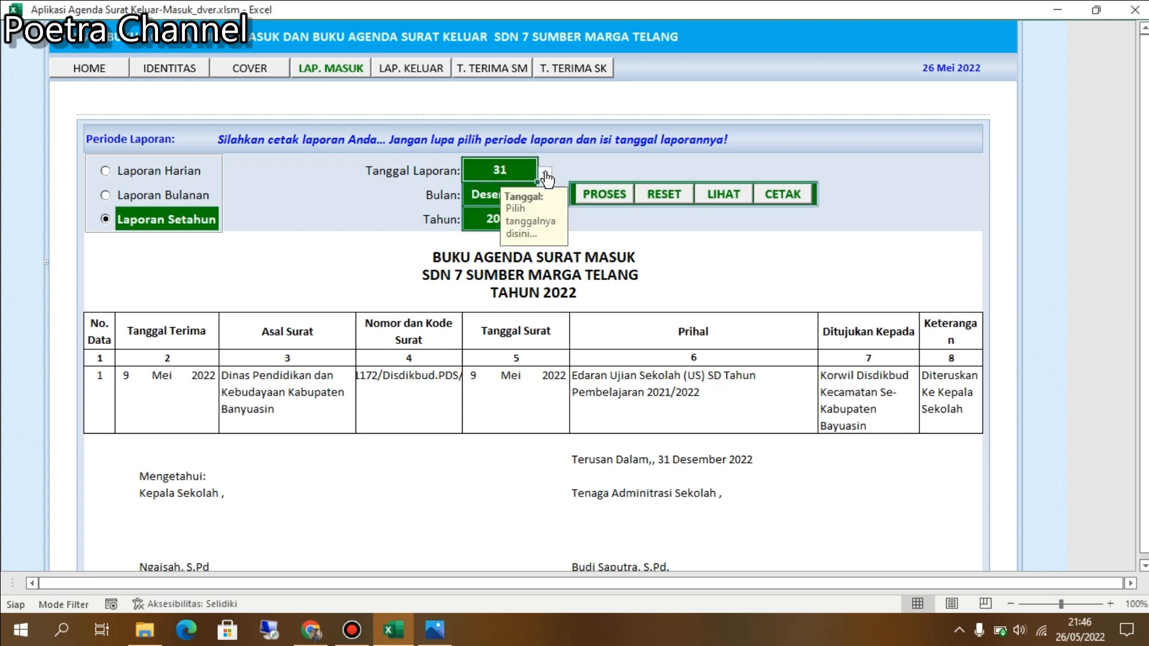
{"action": "left_click", "coordinate": [545, 175]}
{"action": "left_click", "coordinate": [517, 263]}
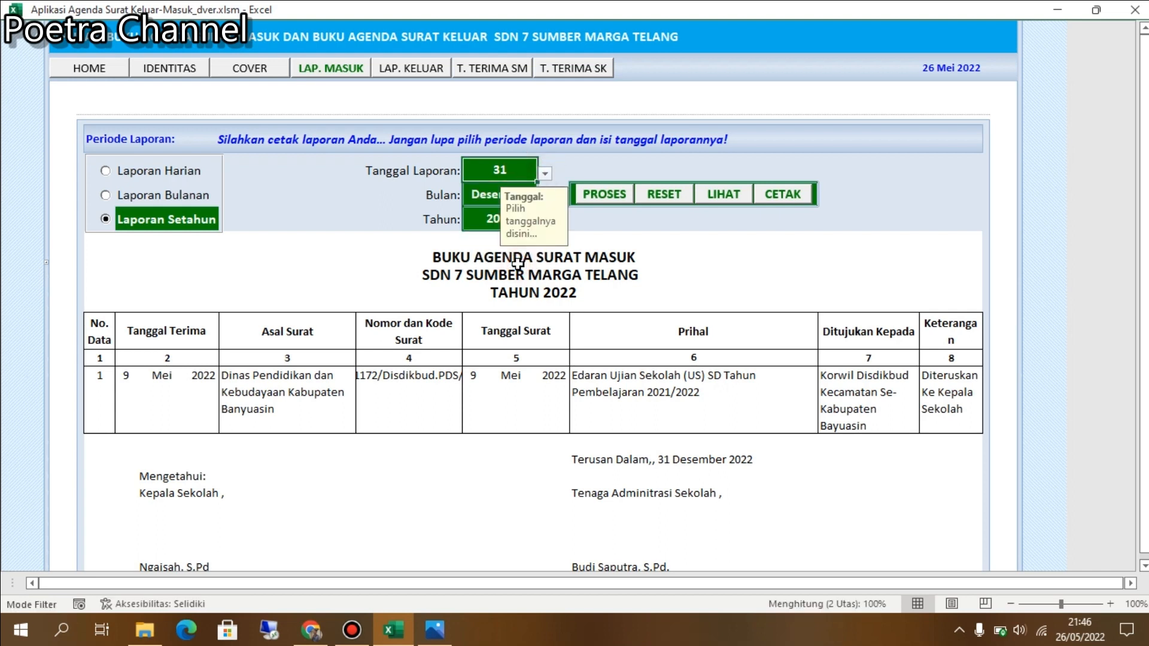
{"action": "left_click", "coordinate": [479, 195]}
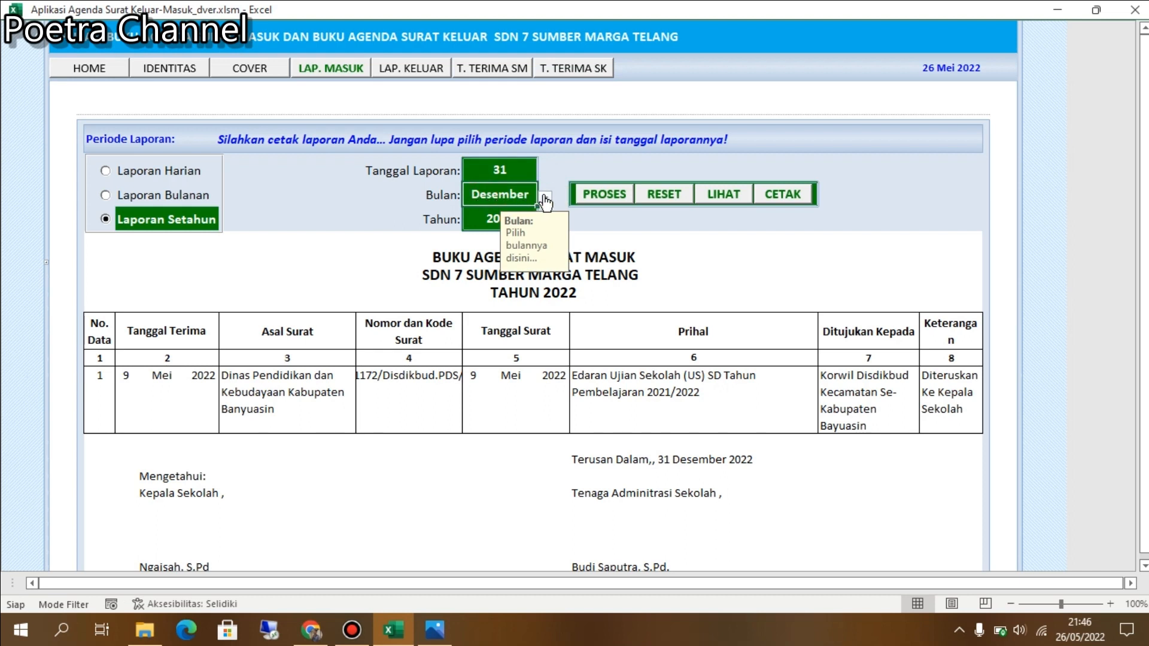
{"action": "left_click", "coordinate": [478, 220]}
{"action": "left_click", "coordinate": [545, 222]}
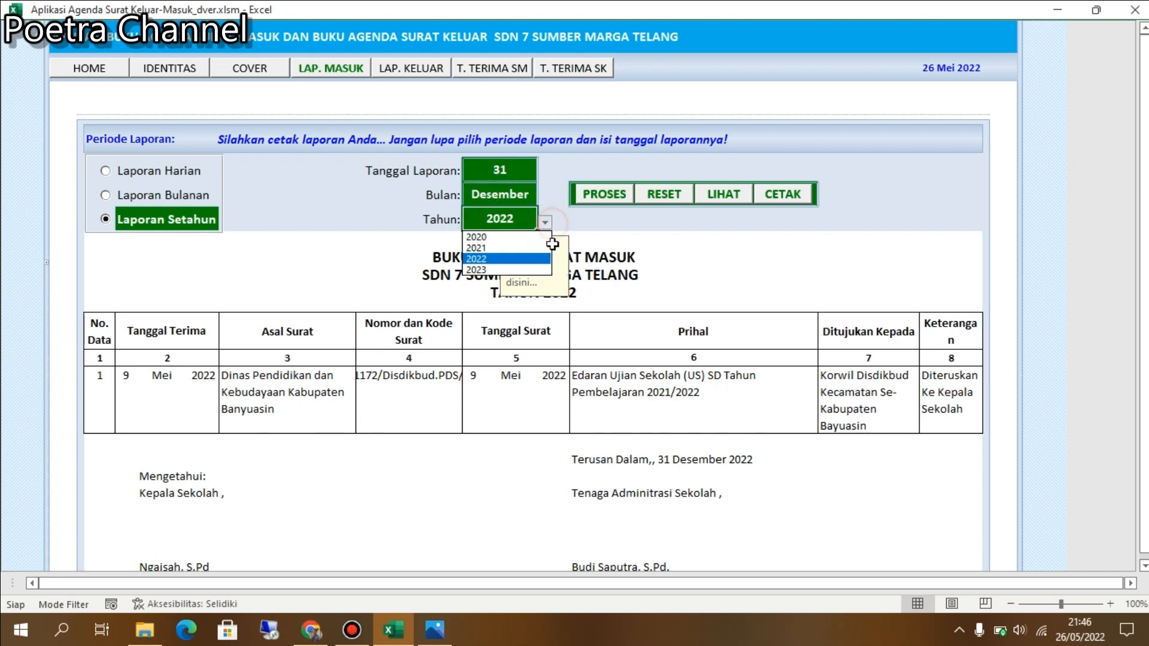
{"action": "left_click", "coordinate": [502, 259]}
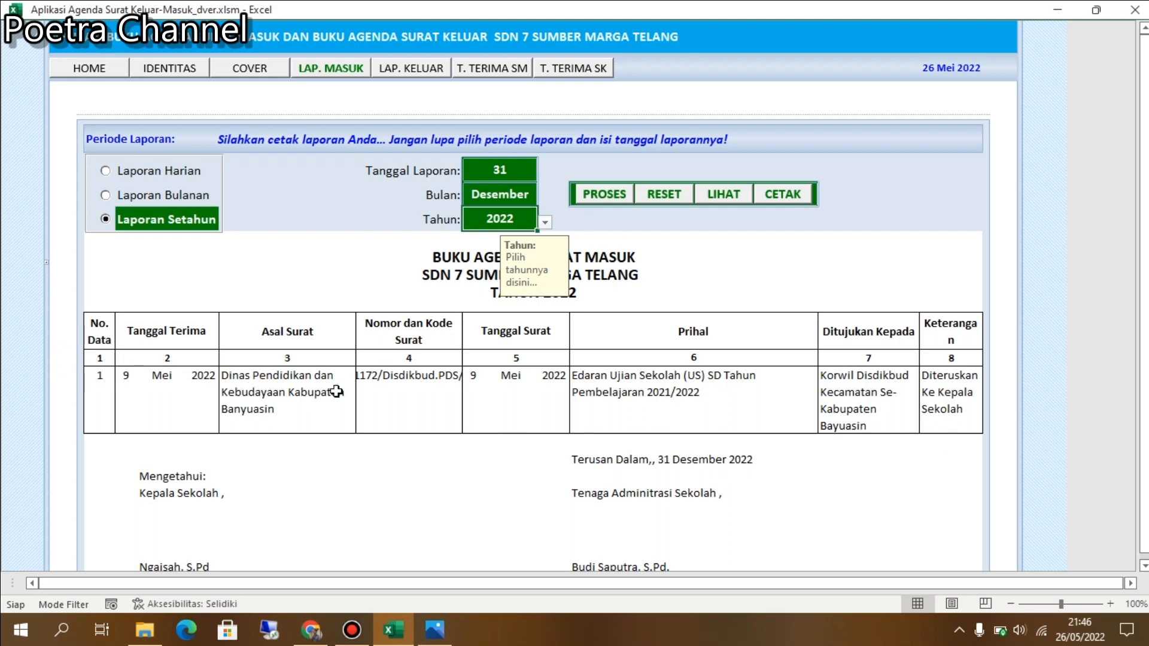
{"action": "left_click", "coordinate": [593, 198]}
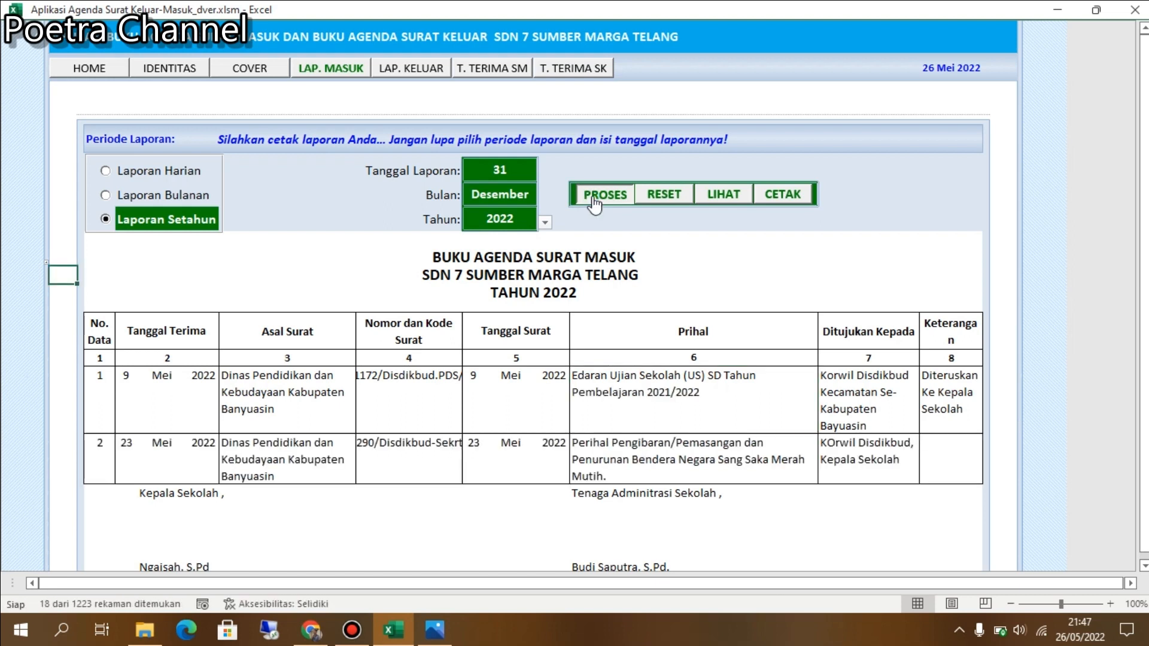
{"action": "left_click_drag", "start_coordinate": [49, 455], "coordinate": [963, 473]}
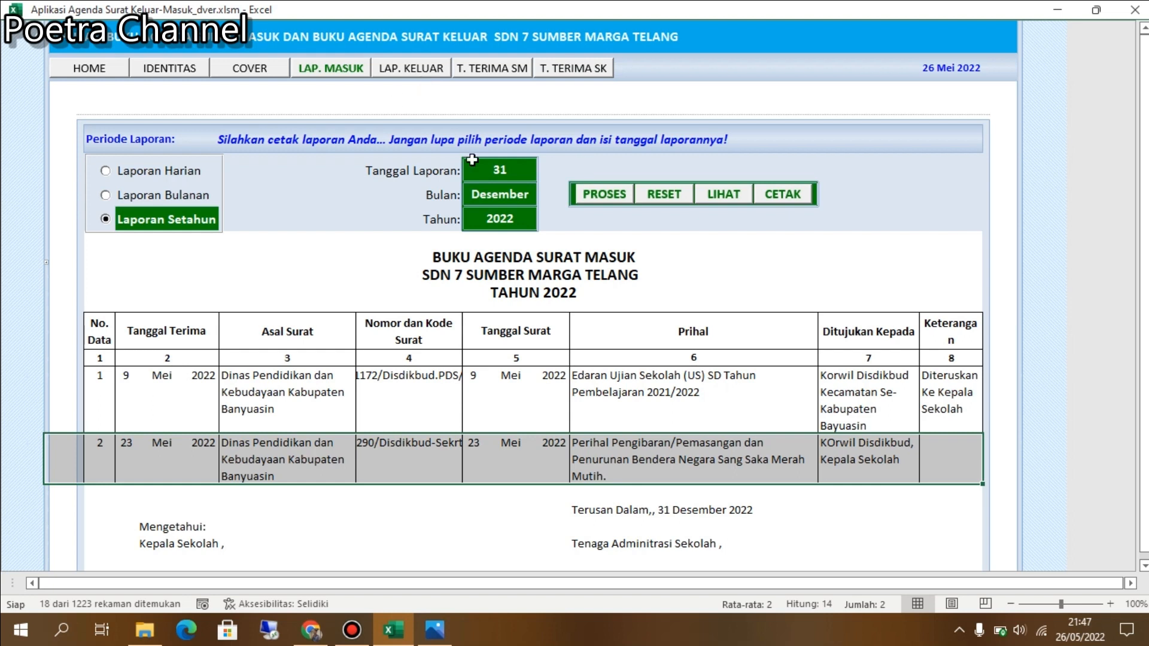
{"action": "left_click", "coordinate": [86, 72]}
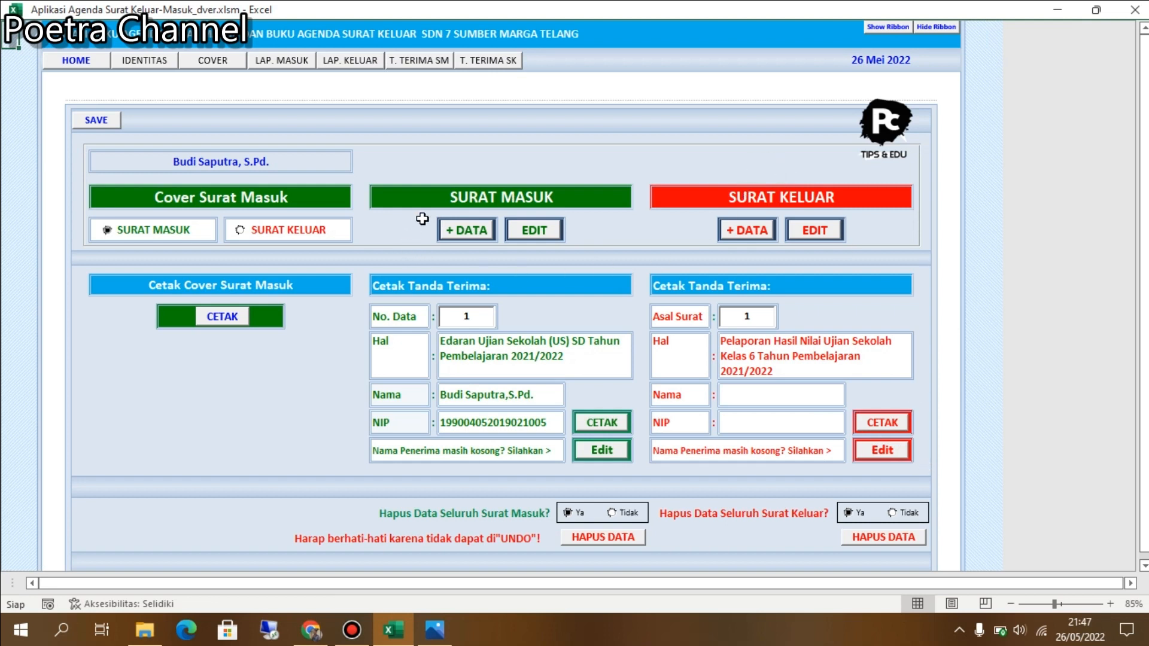
{"action": "left_click", "coordinate": [551, 233]}
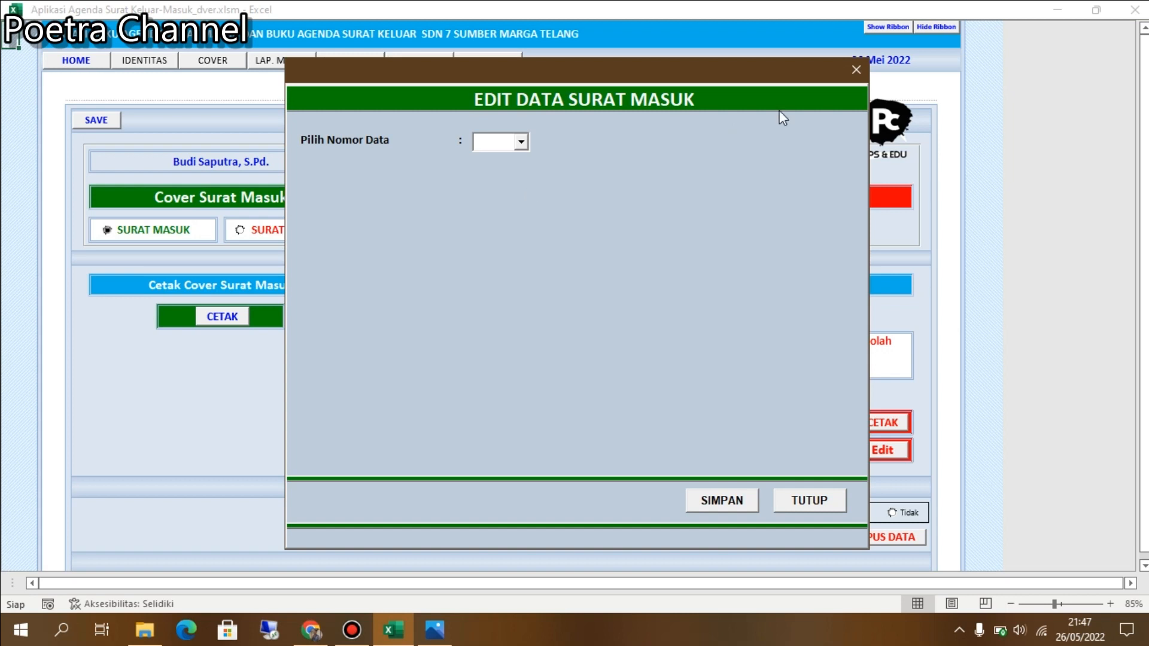
{"action": "left_click", "coordinate": [854, 71]}
{"action": "left_click", "coordinate": [533, 231]}
{"action": "left_click", "coordinate": [518, 142]}
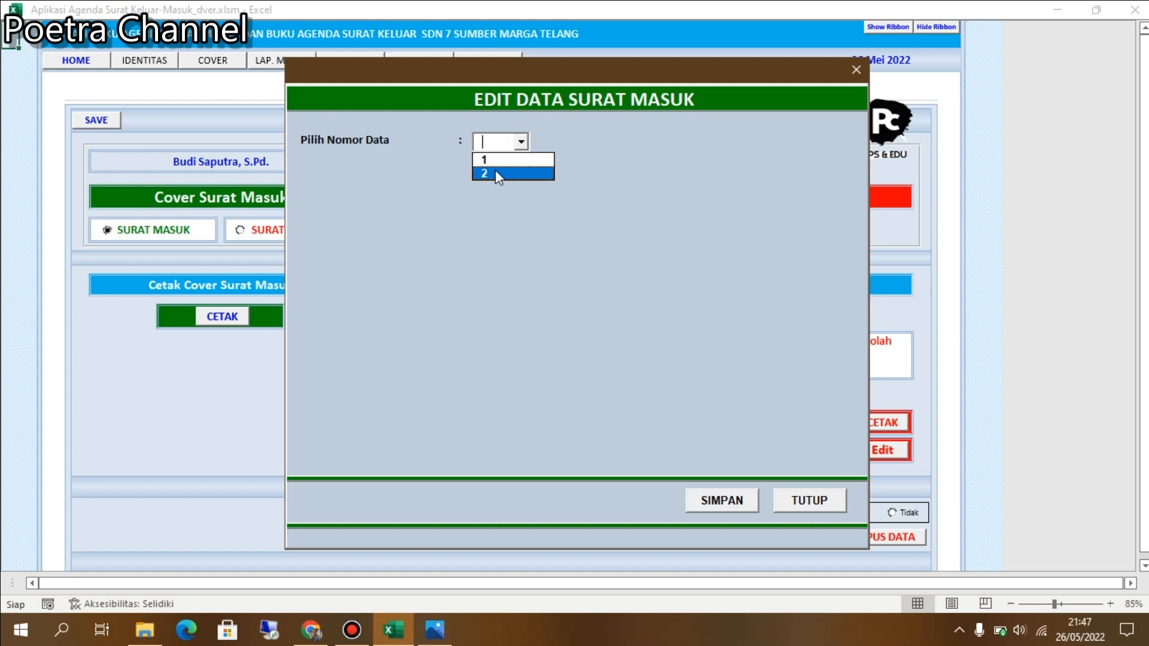
{"action": "left_click", "coordinate": [494, 173]}
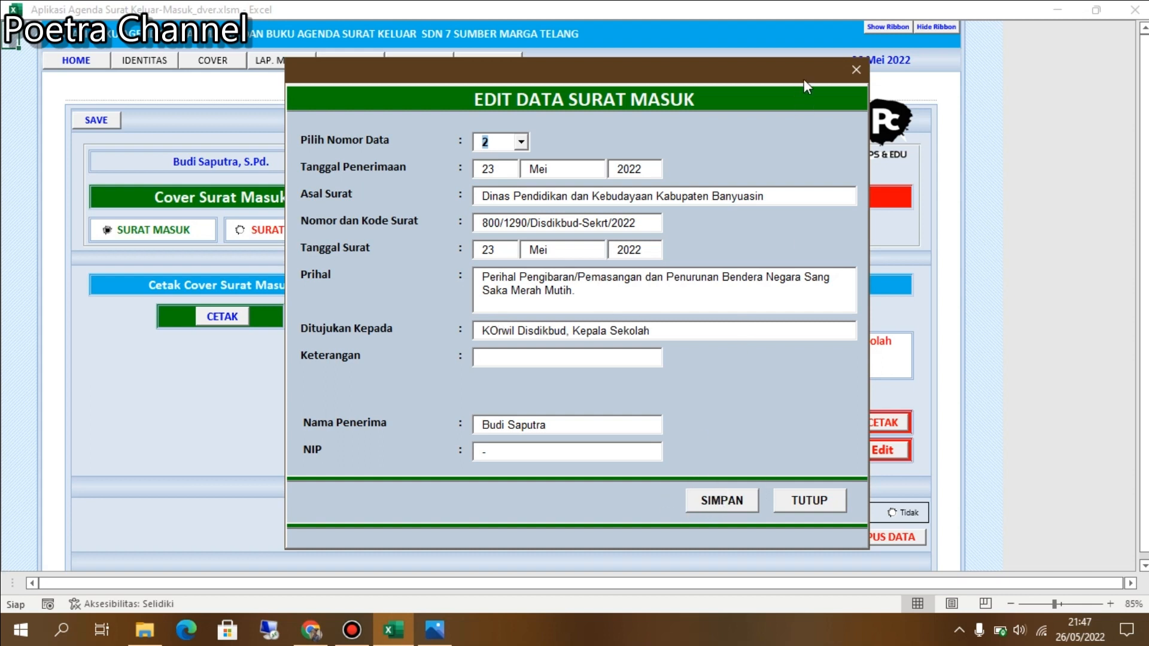
{"action": "left_click", "coordinate": [854, 70]}
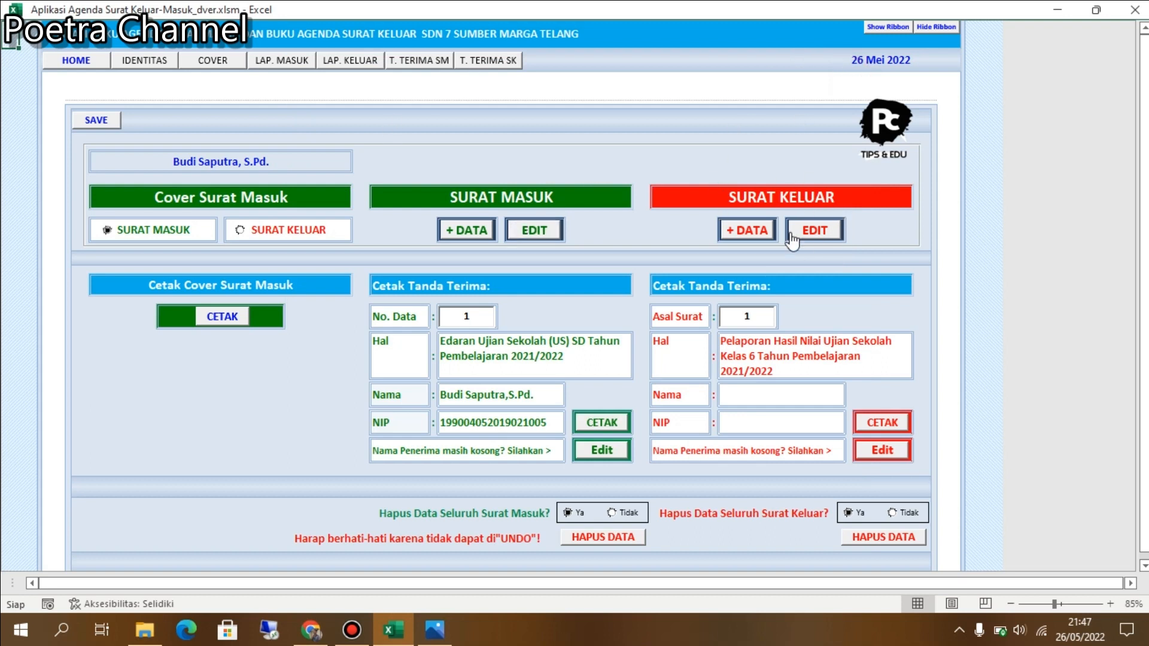
{"action": "left_click", "coordinate": [746, 232]}
{"action": "left_click", "coordinate": [490, 173]}
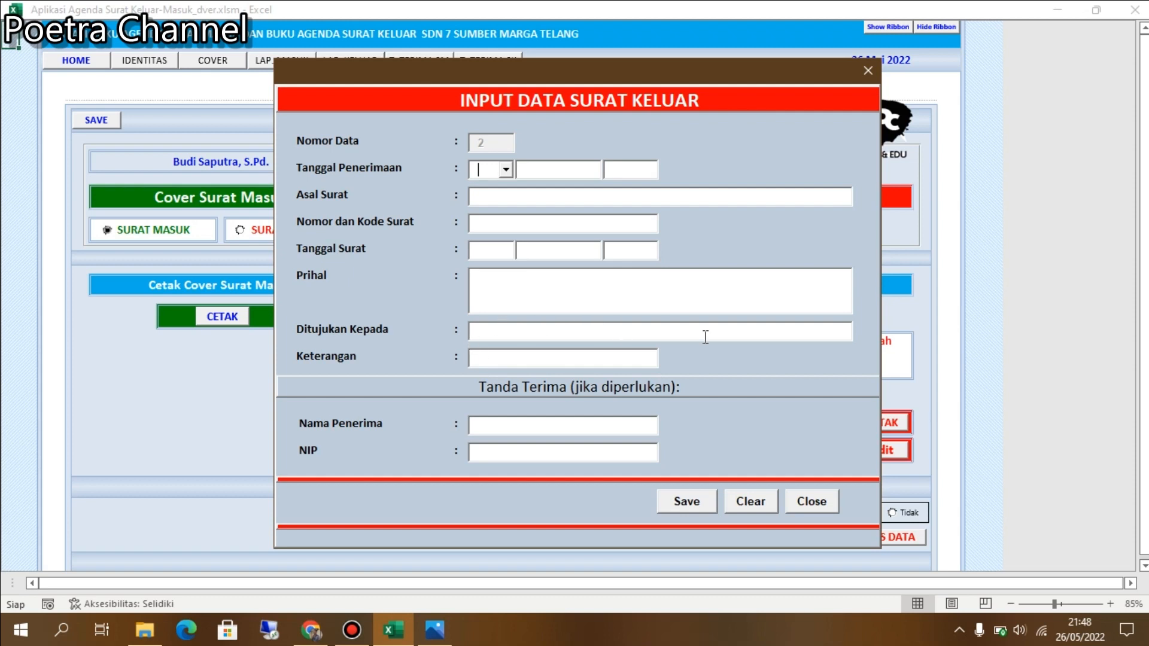
{"action": "left_click", "coordinate": [866, 72]}
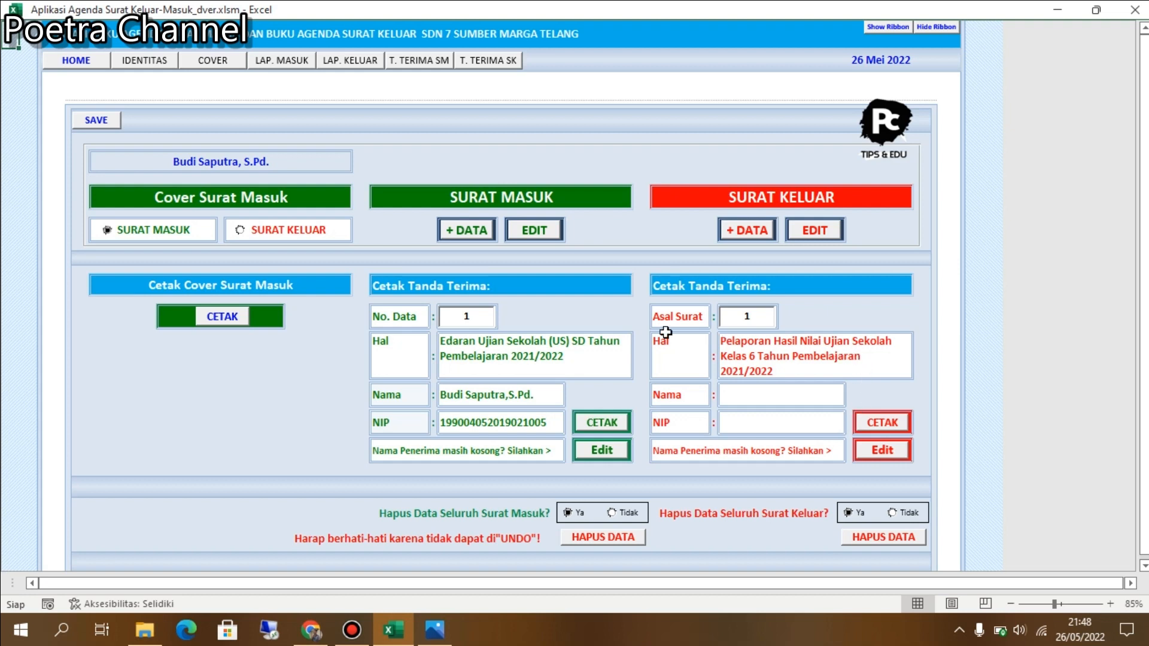
{"action": "left_click", "coordinate": [800, 342]}
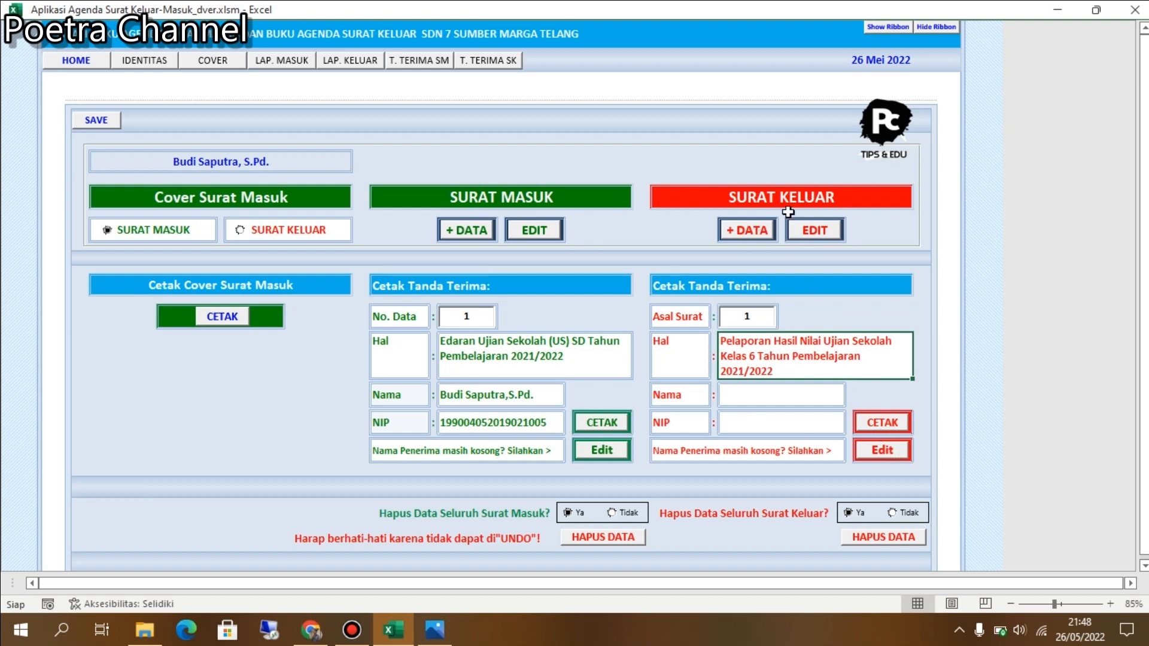
{"action": "left_click", "coordinate": [811, 236]}
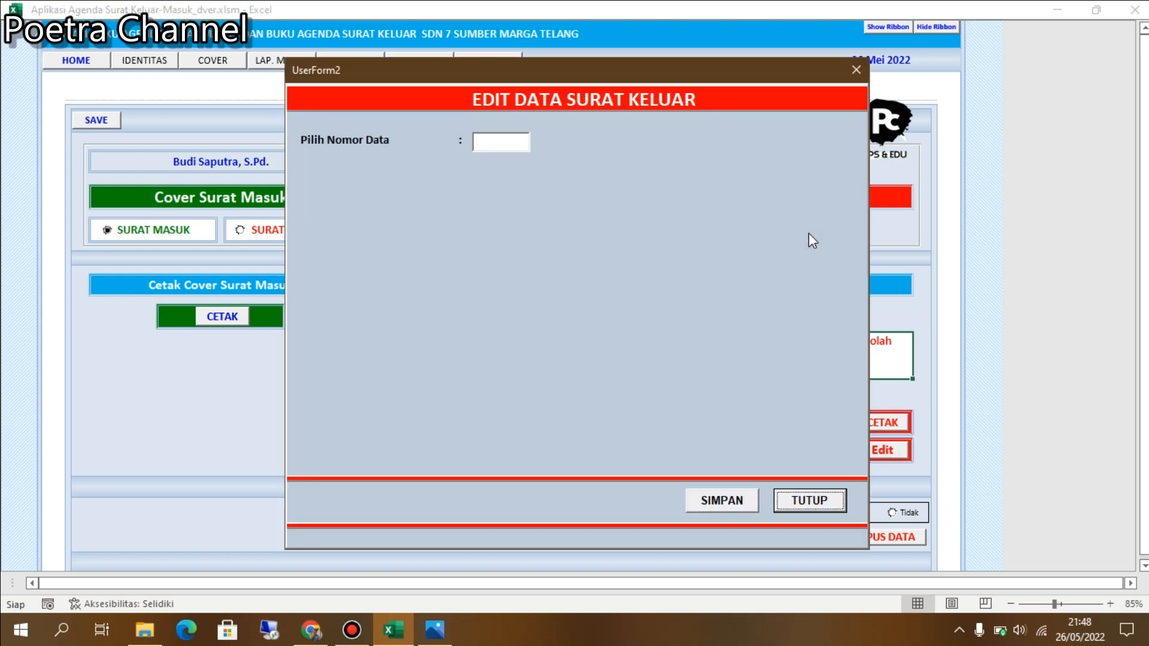
{"action": "left_click", "coordinate": [512, 140]}
{"action": "left_click", "coordinate": [521, 142]}
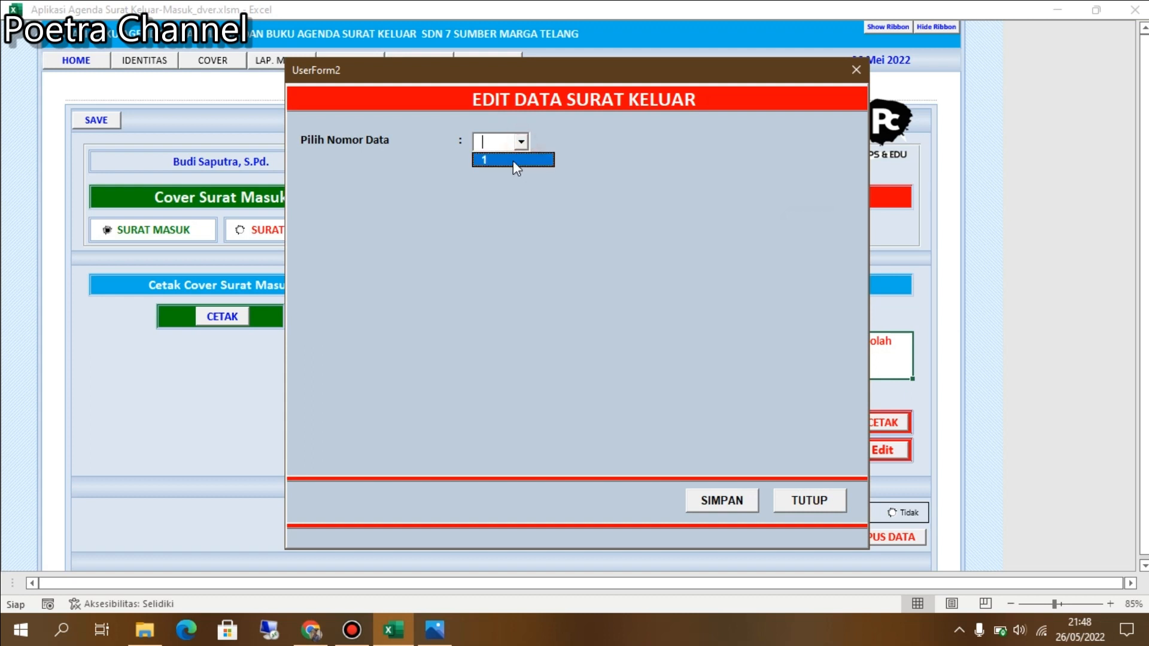
{"action": "left_click", "coordinate": [541, 158]}
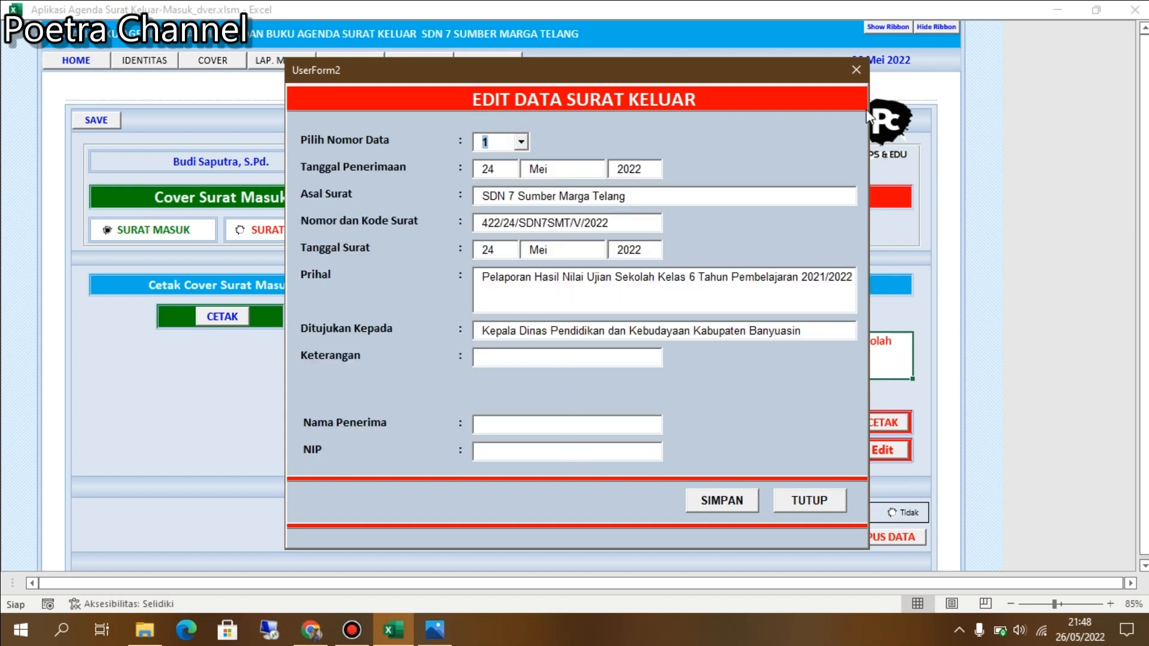
{"action": "left_click", "coordinate": [857, 71]}
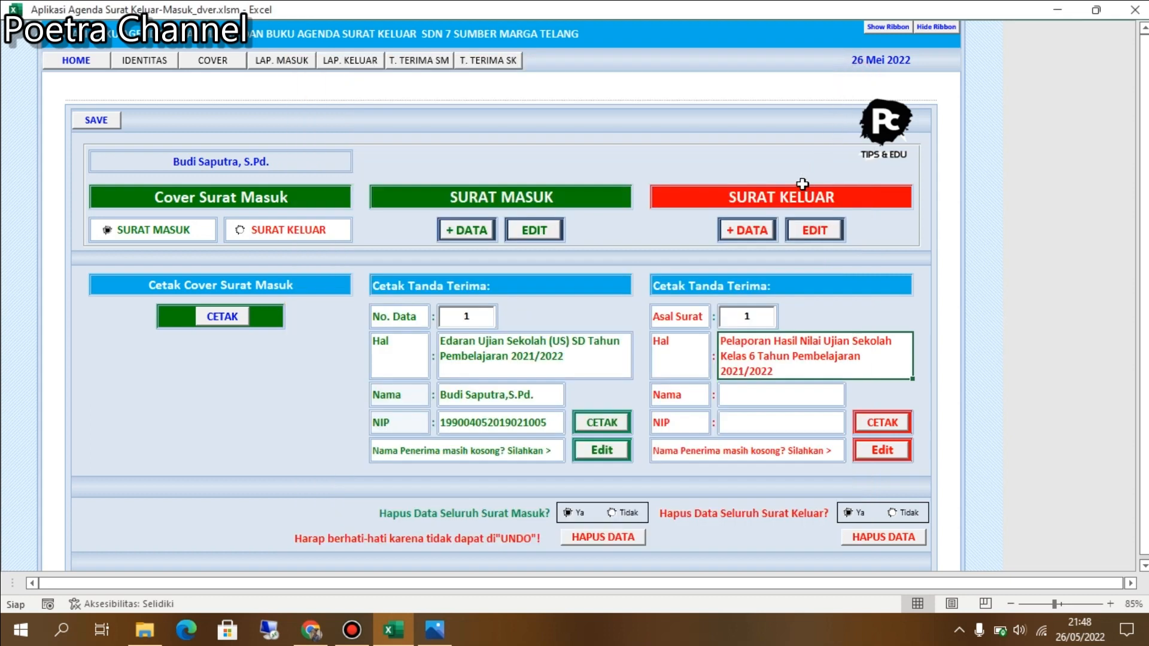
{"action": "left_click", "coordinate": [337, 66]}
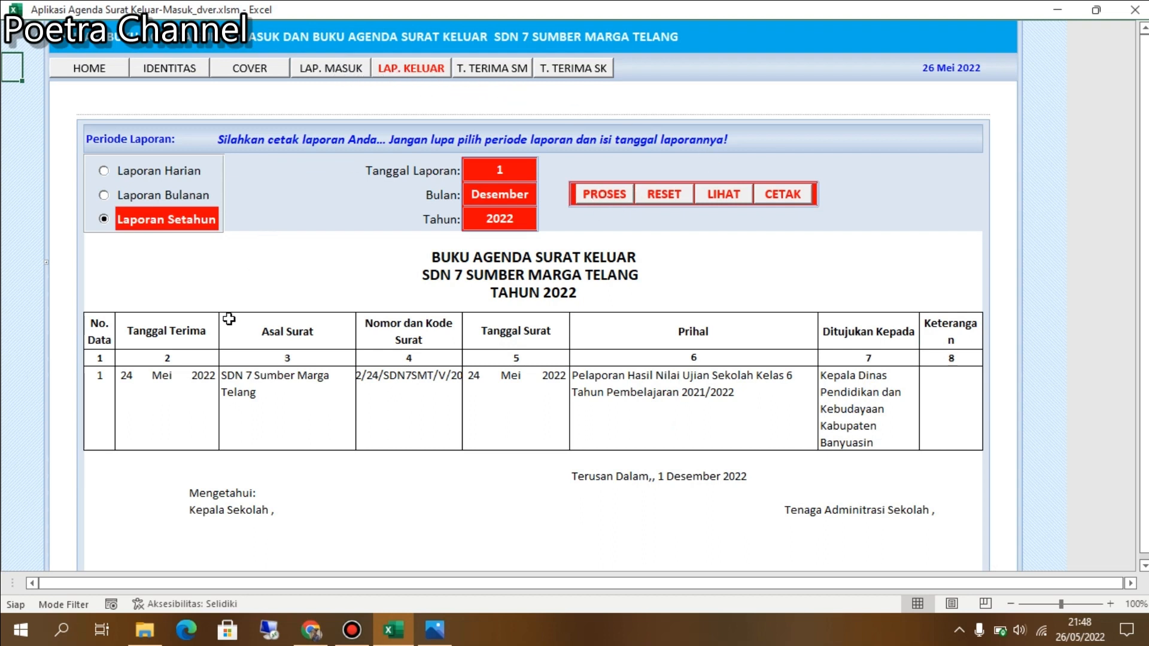
Show the T. TERIMA SM receipt sheet for the incoming letter.
{"action": "left_click", "coordinate": [488, 69]}
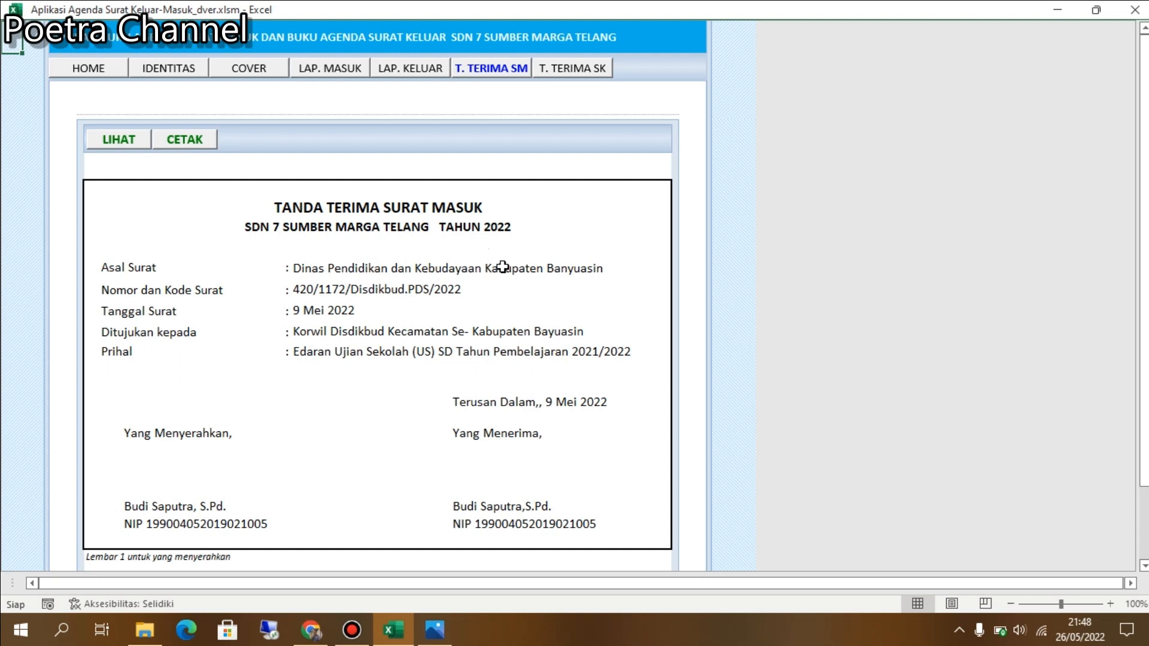
{"action": "scroll", "coordinate": [503, 288], "scroll_direction": "down", "scroll_amount": 5}
{"action": "scroll", "coordinate": [504, 287], "scroll_direction": "up", "scroll_amount": 5}
{"action": "scroll", "coordinate": [505, 286], "scroll_direction": "down", "scroll_amount": 10}
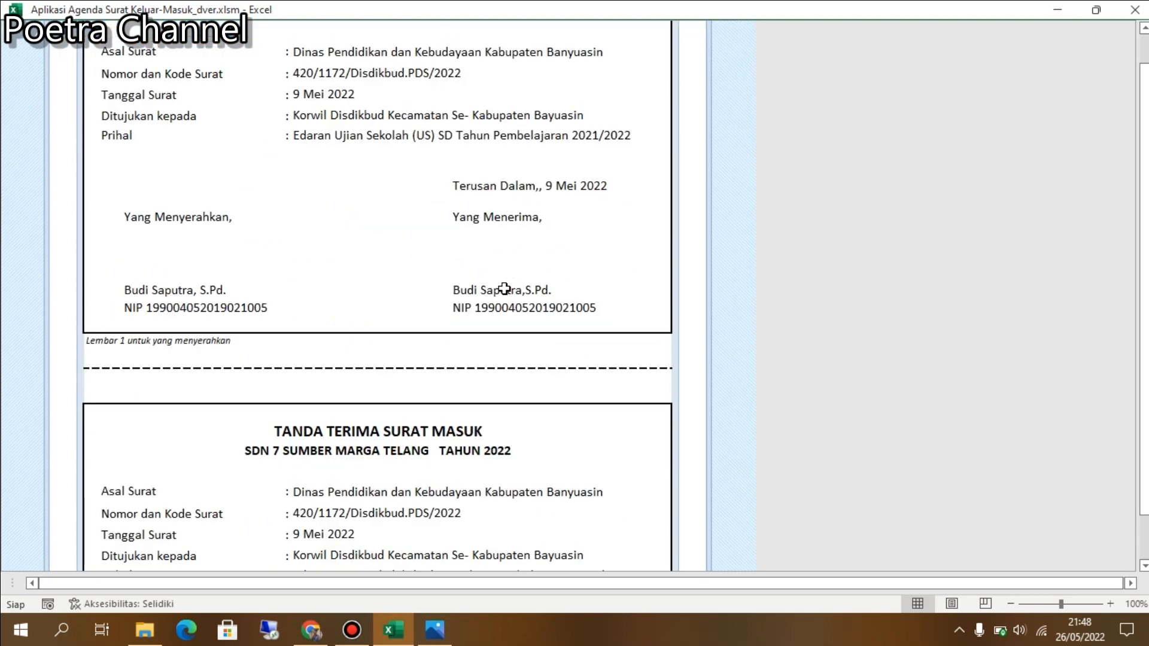
{"action": "scroll", "coordinate": [505, 290], "scroll_direction": "up", "scroll_amount": 10}
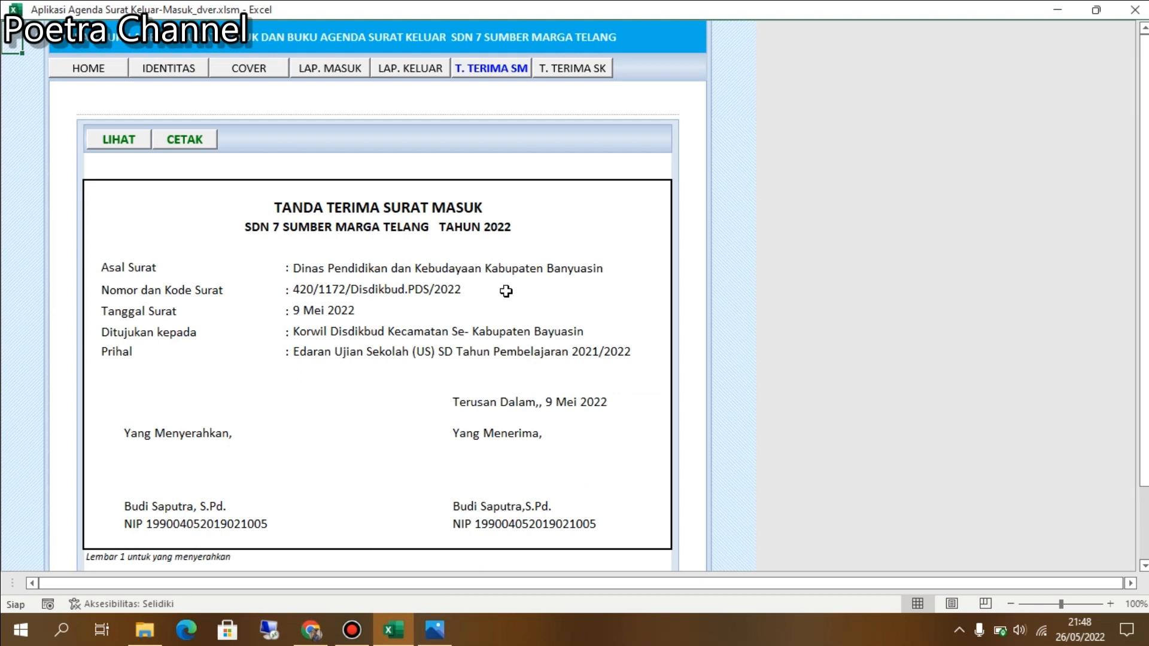
{"action": "scroll", "coordinate": [506, 291], "scroll_direction": "down", "scroll_amount": 10}
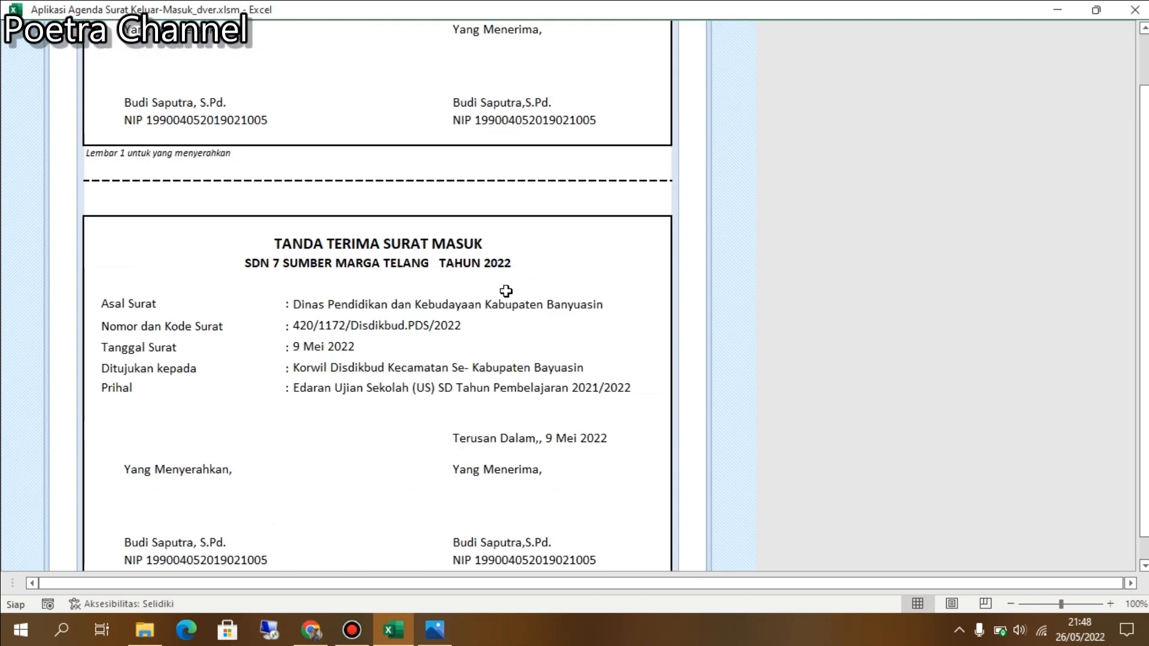
{"action": "scroll", "coordinate": [506, 291], "scroll_direction": "down", "scroll_amount": 5}
{"action": "scroll", "coordinate": [505, 290], "scroll_direction": "up", "scroll_amount": 8}
{"action": "scroll", "coordinate": [505, 291], "scroll_direction": "up", "scroll_amount": 4}
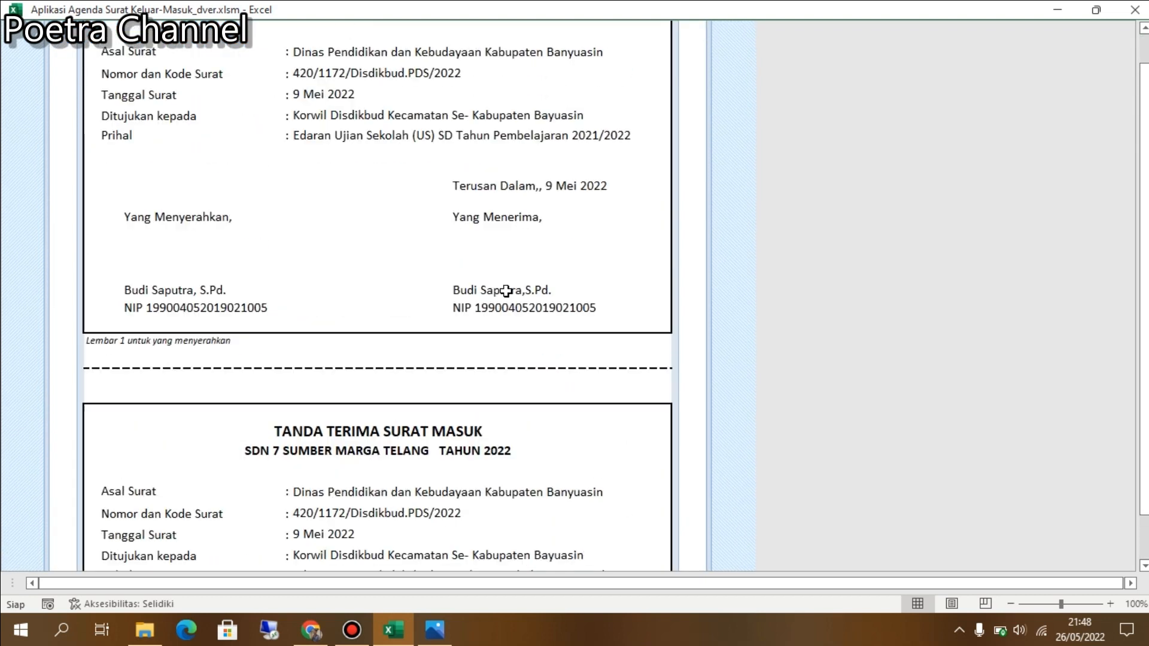
{"action": "scroll", "coordinate": [505, 291], "scroll_direction": "down", "scroll_amount": 10}
{"action": "scroll", "coordinate": [505, 290], "scroll_direction": "up", "scroll_amount": 3}
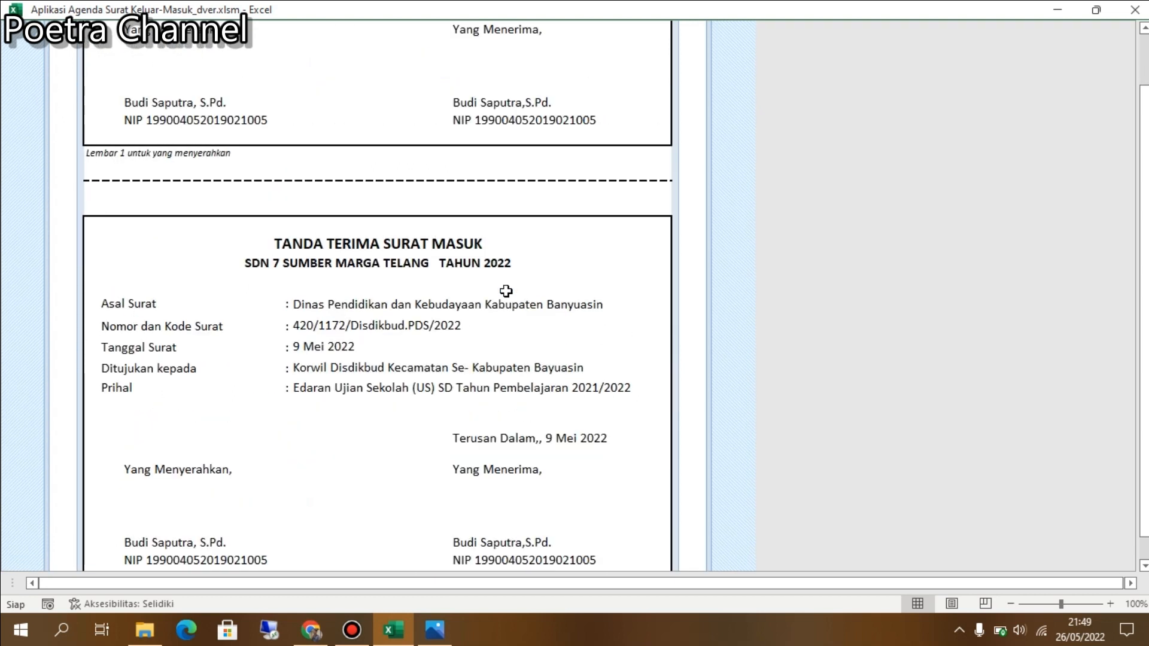
{"action": "scroll", "coordinate": [506, 290], "scroll_direction": "up", "scroll_amount": 10}
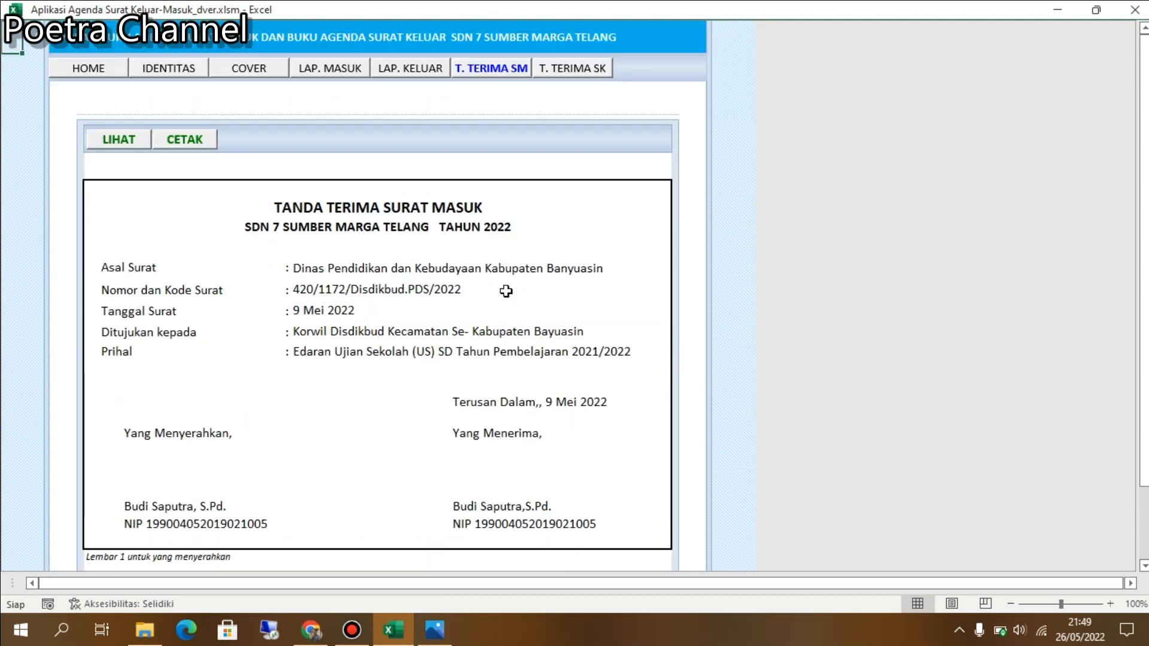
View the T. TERIMA SK receipt for letter 422/24/SDN7SMT/V/2022, then return to HOME.
{"action": "left_click", "coordinate": [583, 76]}
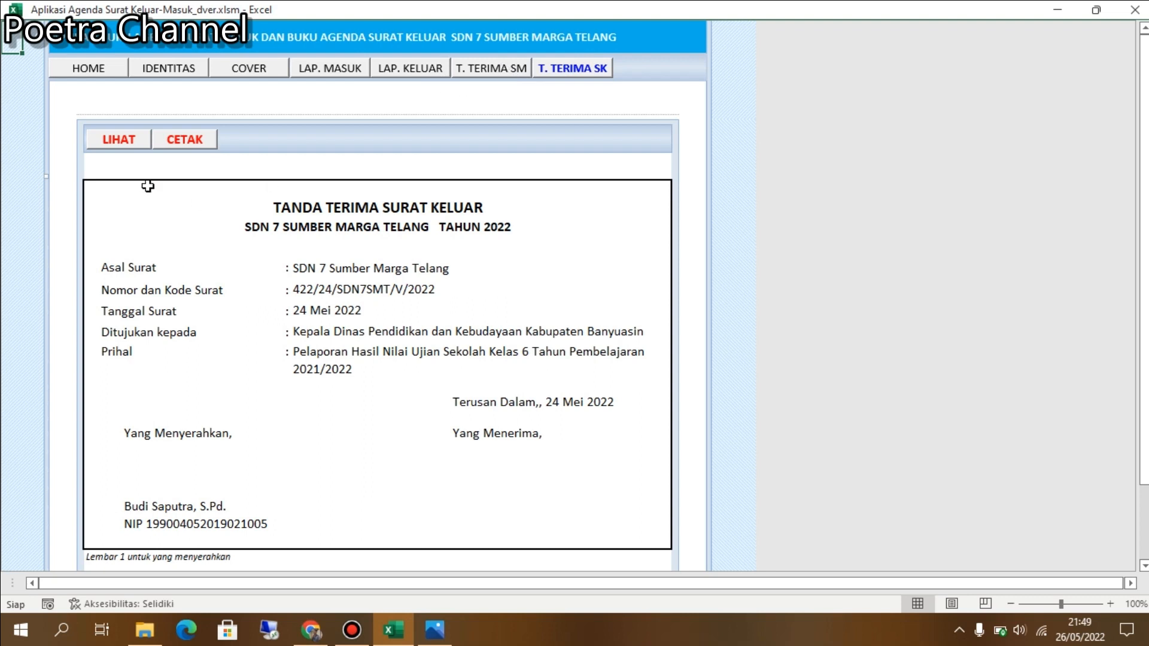
{"action": "left_click", "coordinate": [103, 74]}
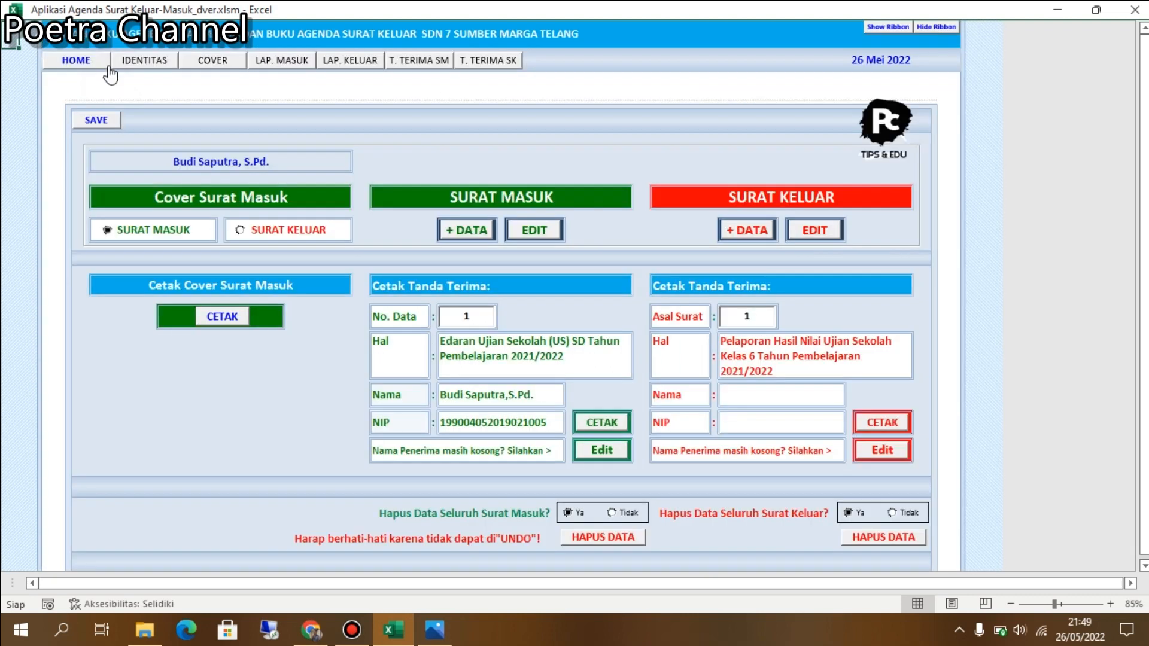